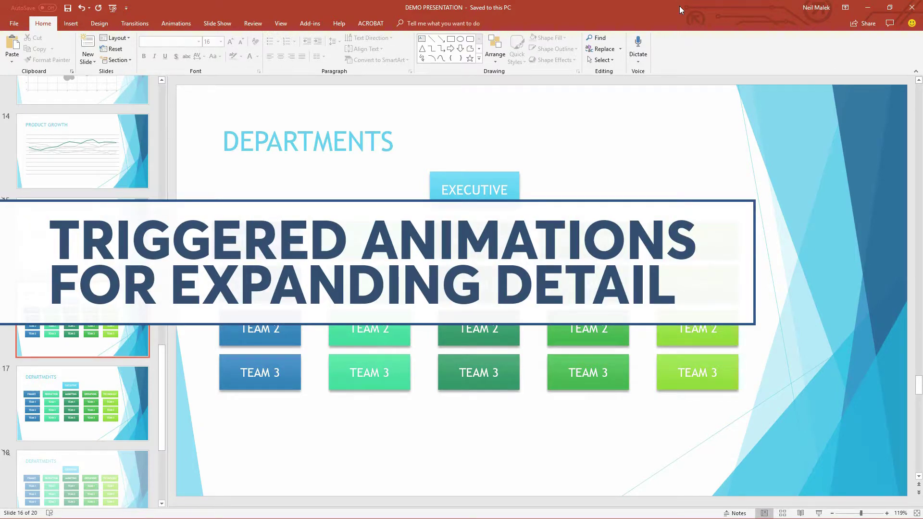
Go to slide 18 and show the Selection Pane listing every object on the slide.
click(85, 476)
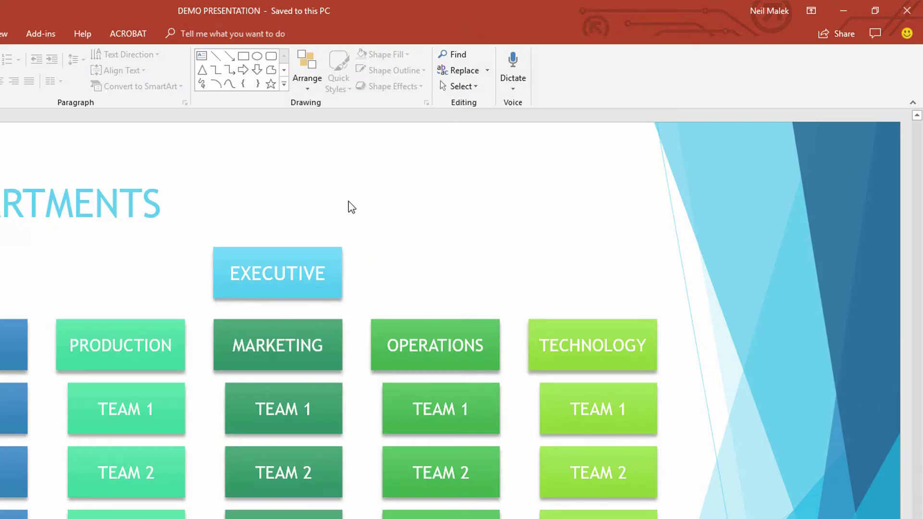
click(307, 83)
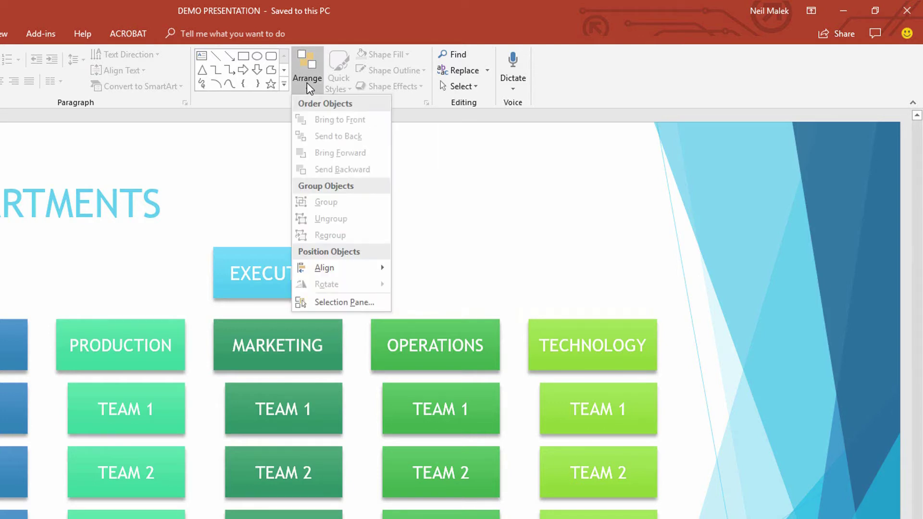
click(367, 302)
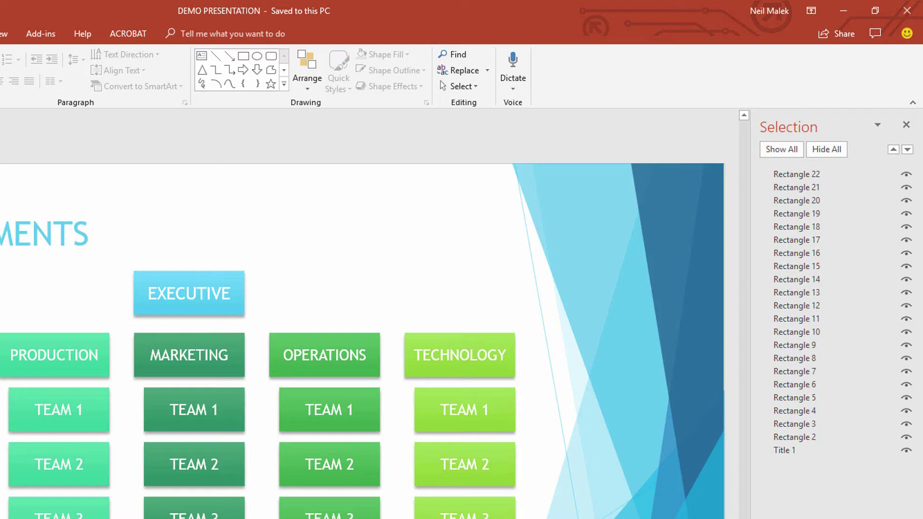
Group the three TECHNOLOGY team boxes, then the three OPERATIONS team boxes.
click(495, 405)
shift+click(473, 466)
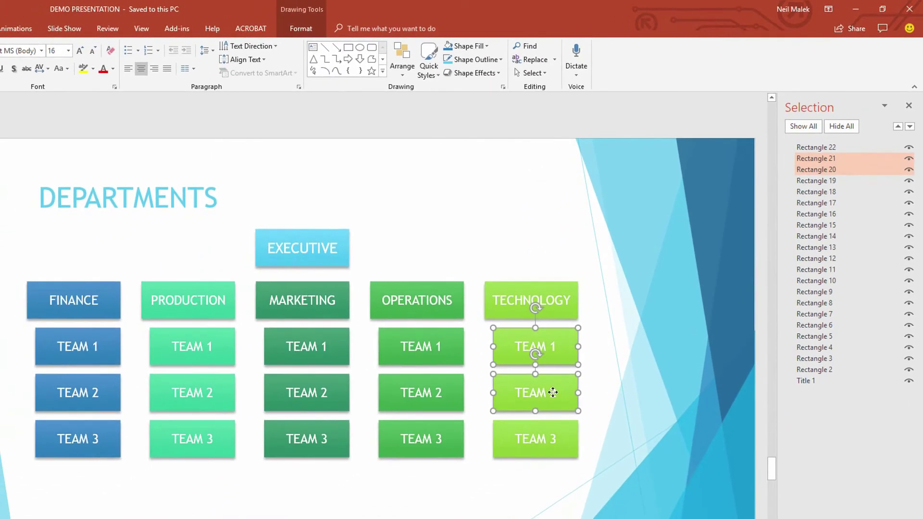
shift+click(560, 440)
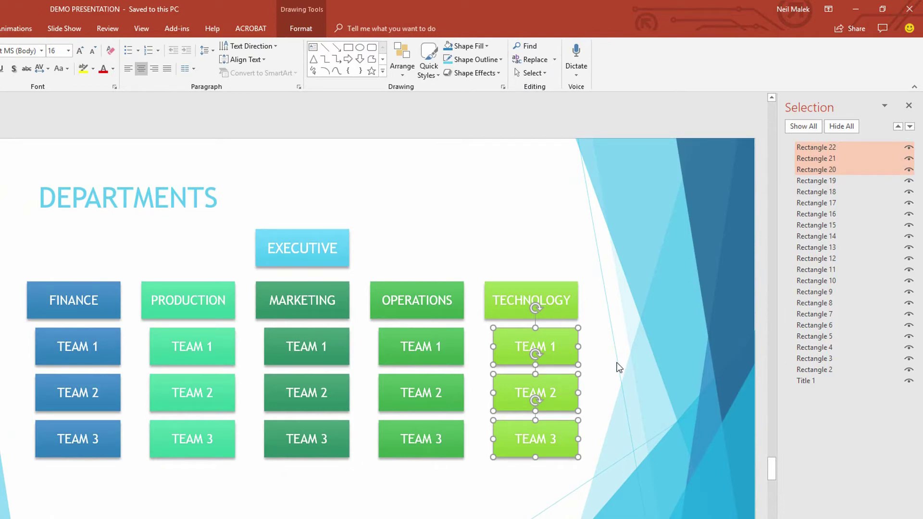
key(ctrl+g)
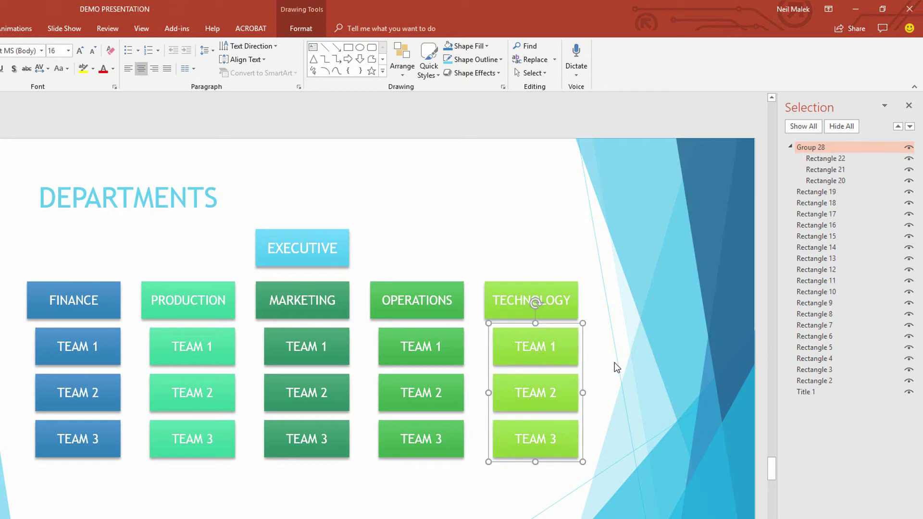
click(441, 433)
shift+click(439, 387)
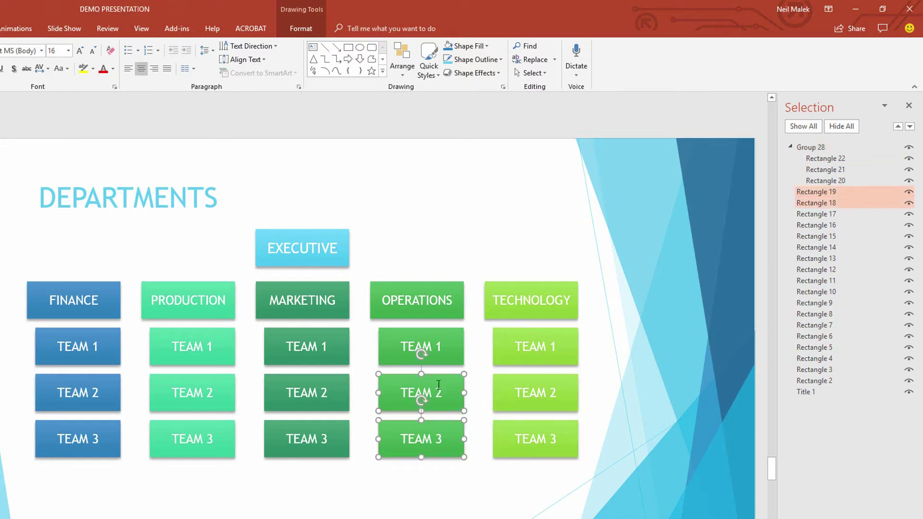
shift+click(439, 346)
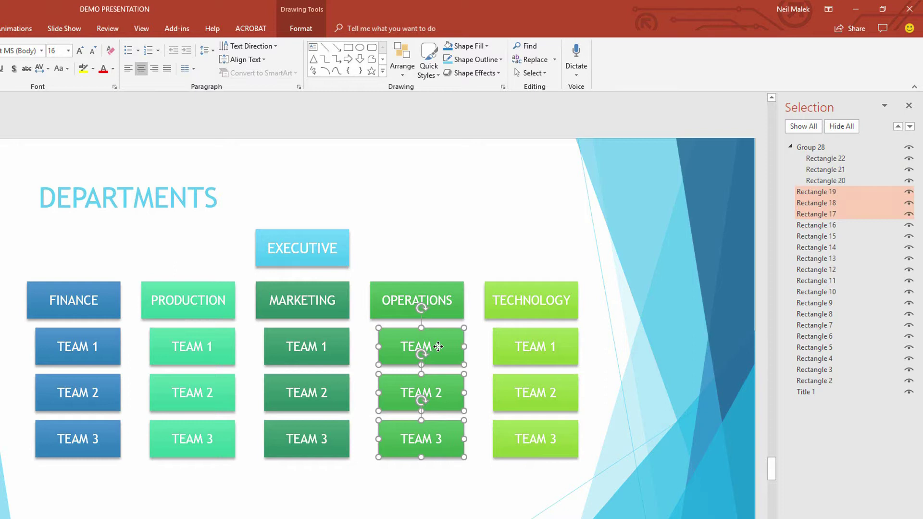
key(ctrl+g)
Group the three team boxes each for MARKETING, PRODUCTION and FINANCE.
click(326, 433)
shift+click(325, 395)
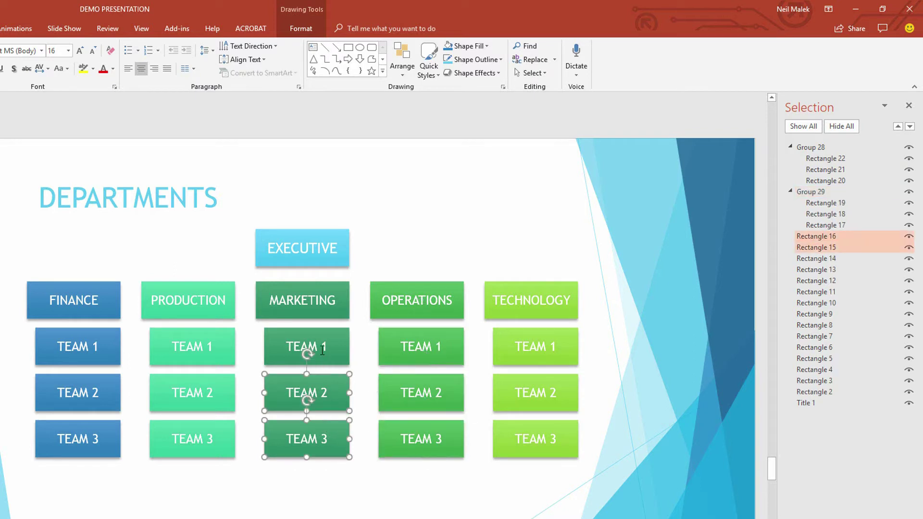
shift+click(322, 351)
key(ctrl+g)
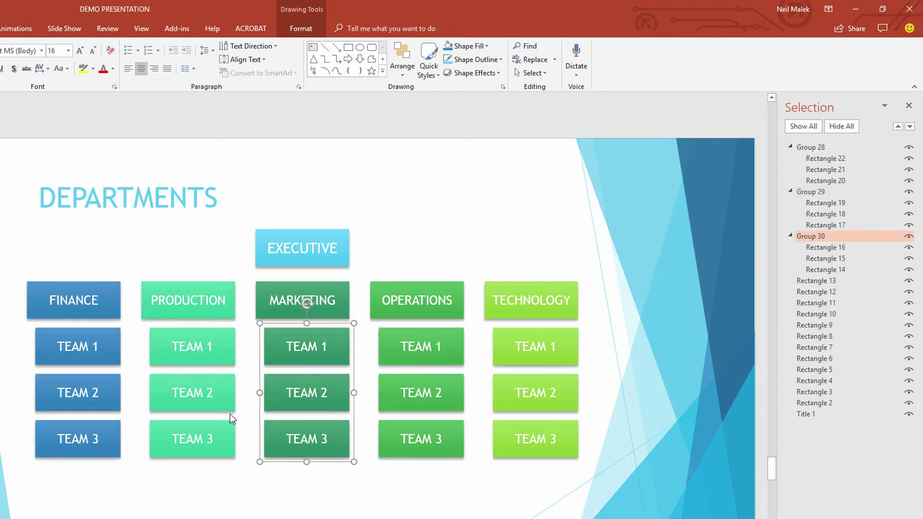
click(200, 429)
shift+click(216, 387)
shift+click(217, 347)
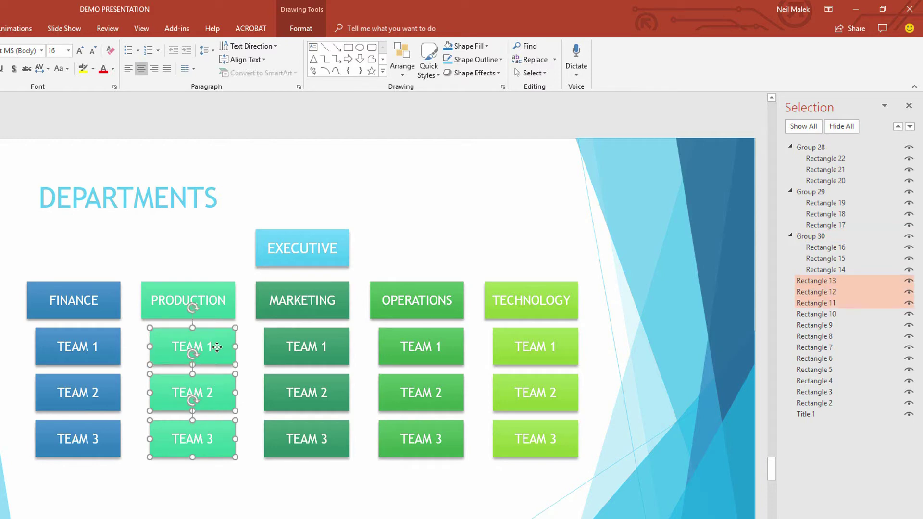
key(ctrl+g)
click(92, 432)
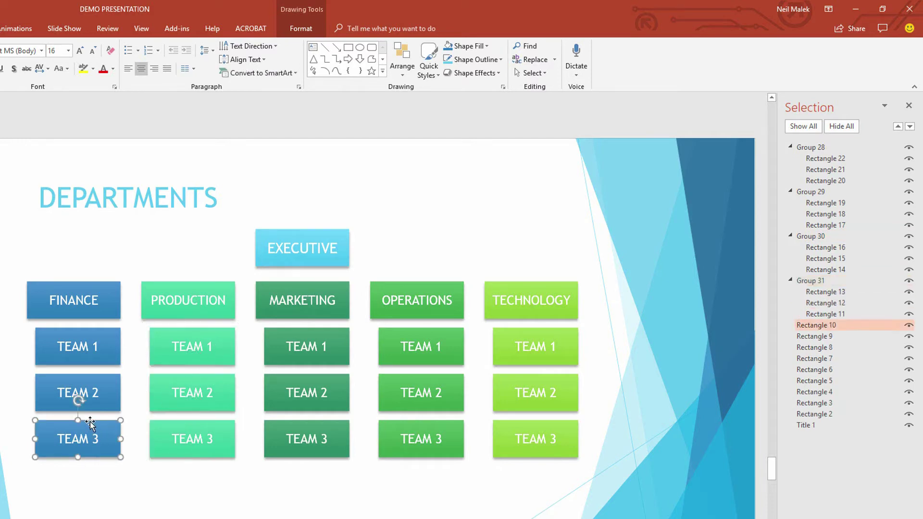
shift+click(99, 393)
shift+click(100, 355)
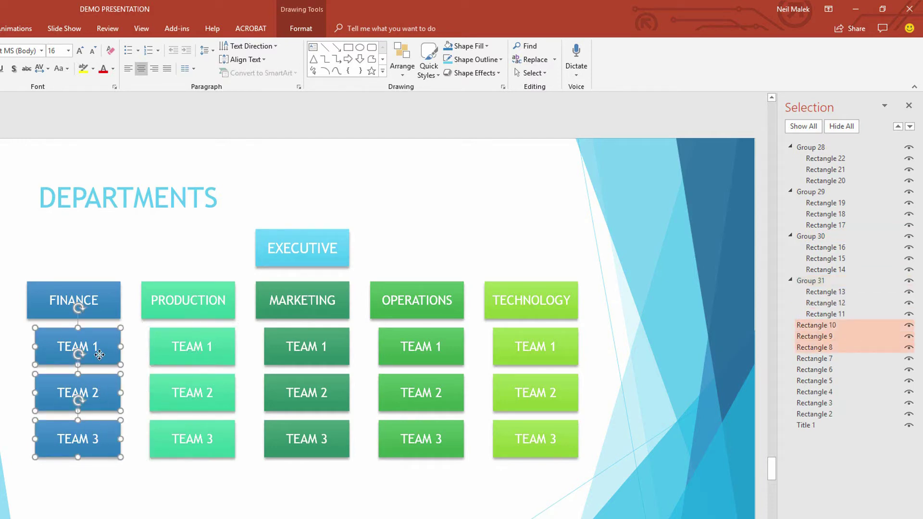
key(ctrl+g)
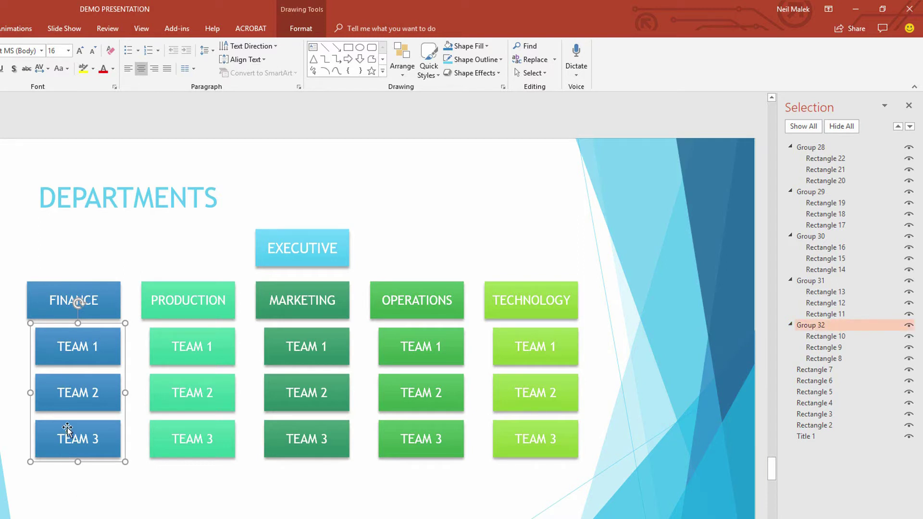
Rename Group 32 to 'Finance Teams' and Group 31 to 'Production Teams'.
click(810, 325)
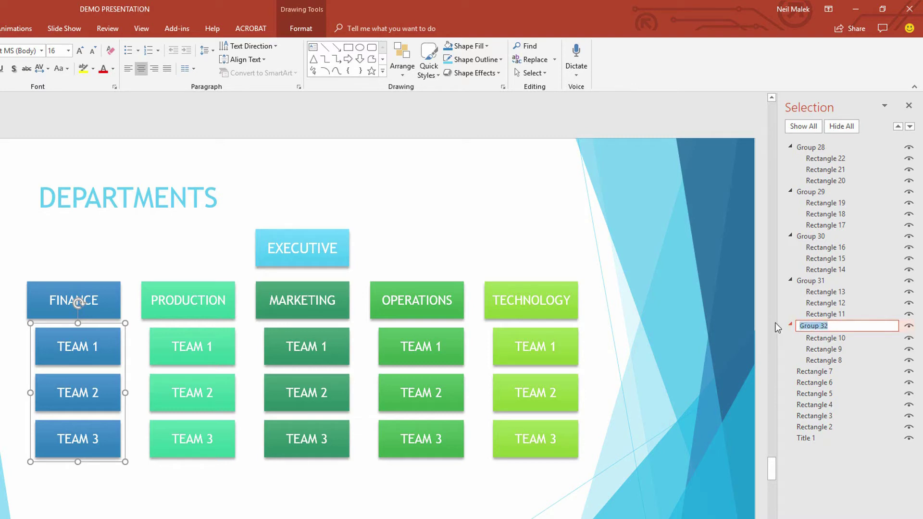
text(Finance Teams)
key(Return)
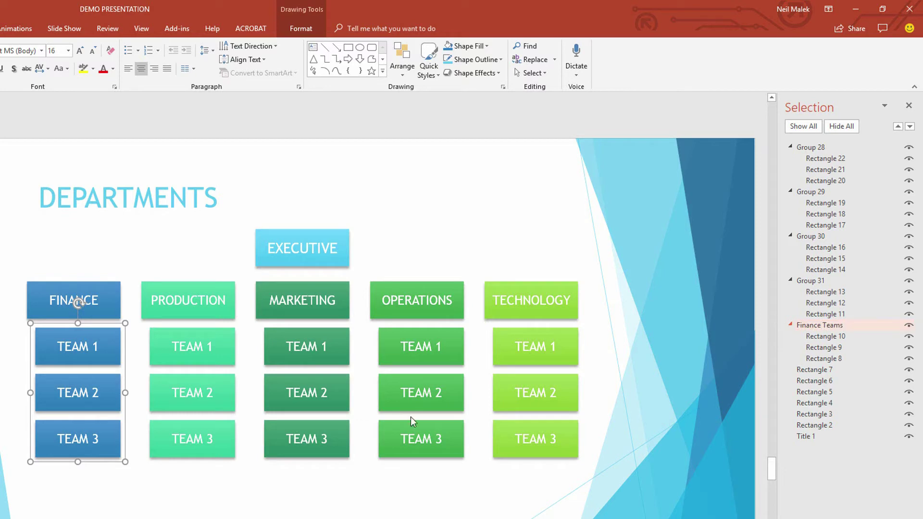
click(202, 353)
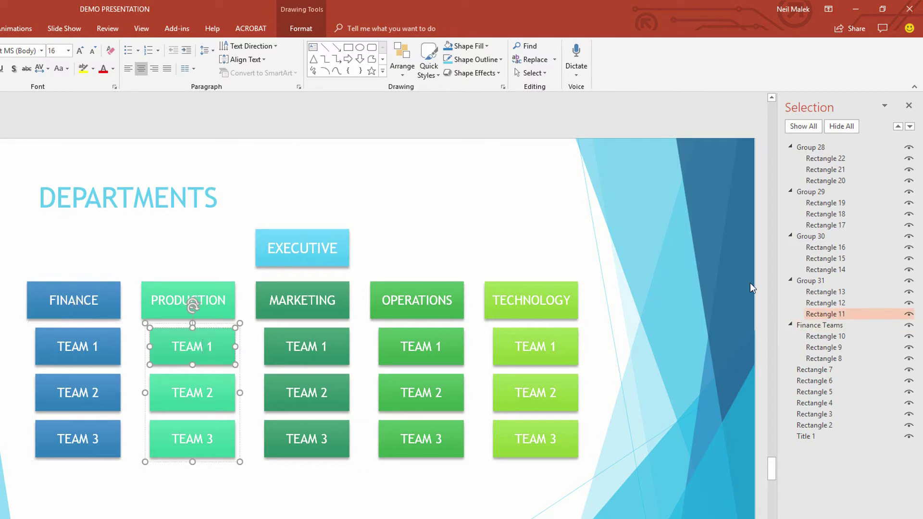
click(813, 282)
double_click(813, 282)
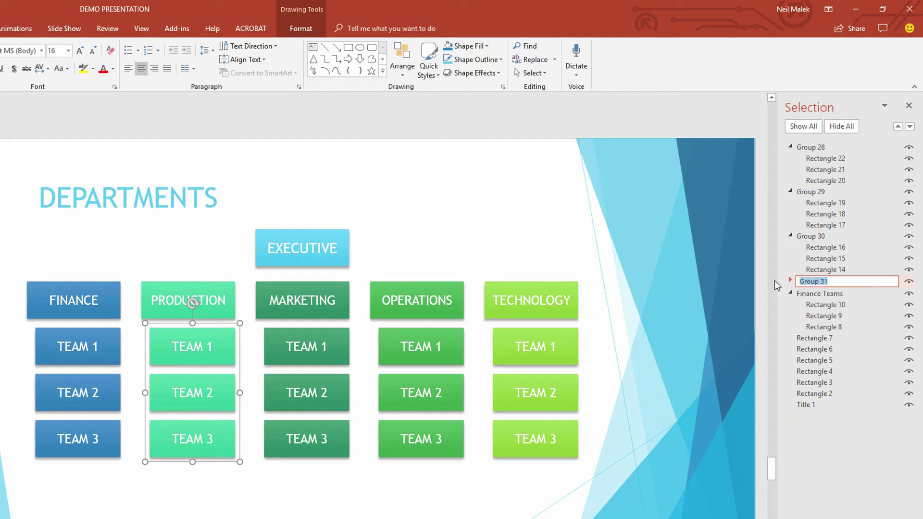
text(Production Teams)
key(Return)
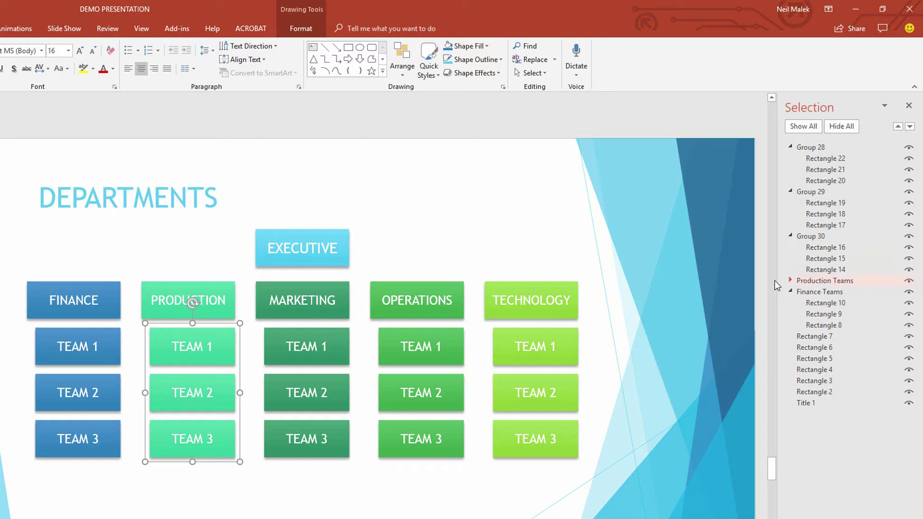
Rename Group 30 to 'Marketing Teams' and Group 29 to 'Operations Teams'.
click(324, 346)
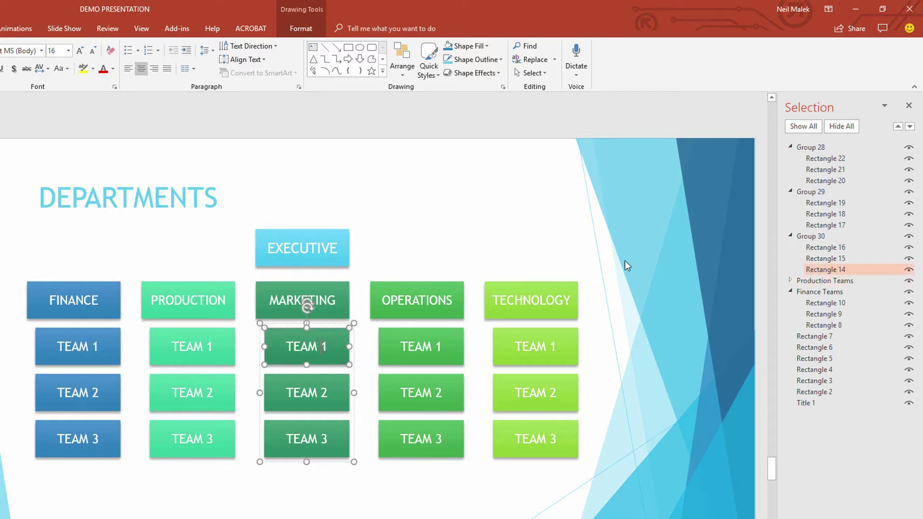
click(823, 237)
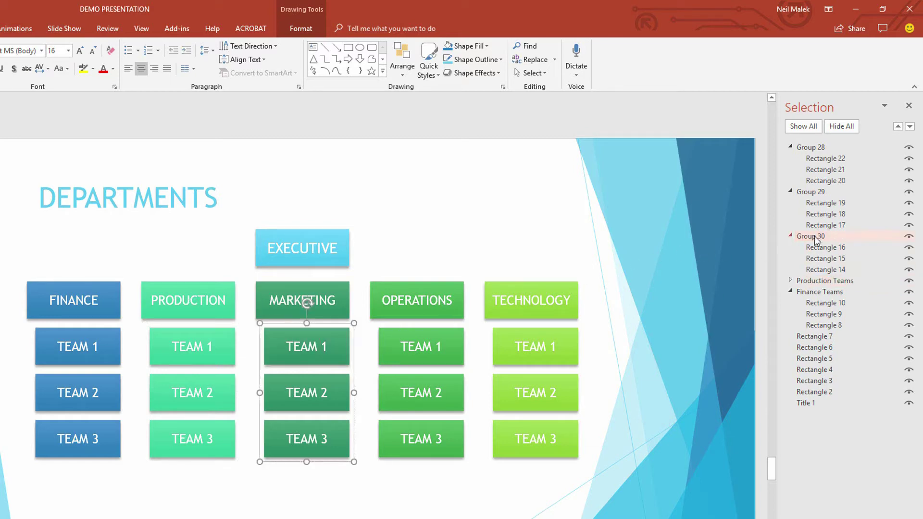
click(814, 236)
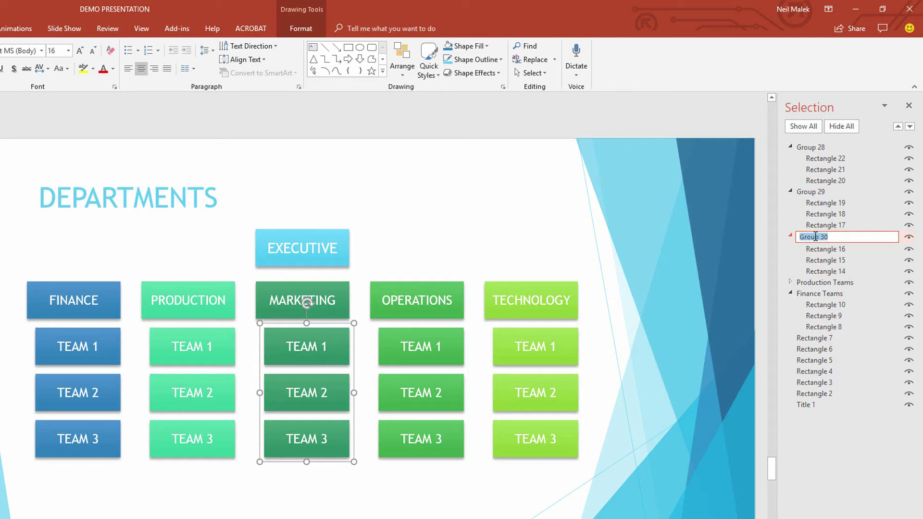
text(Marketing Teams)
key(Return)
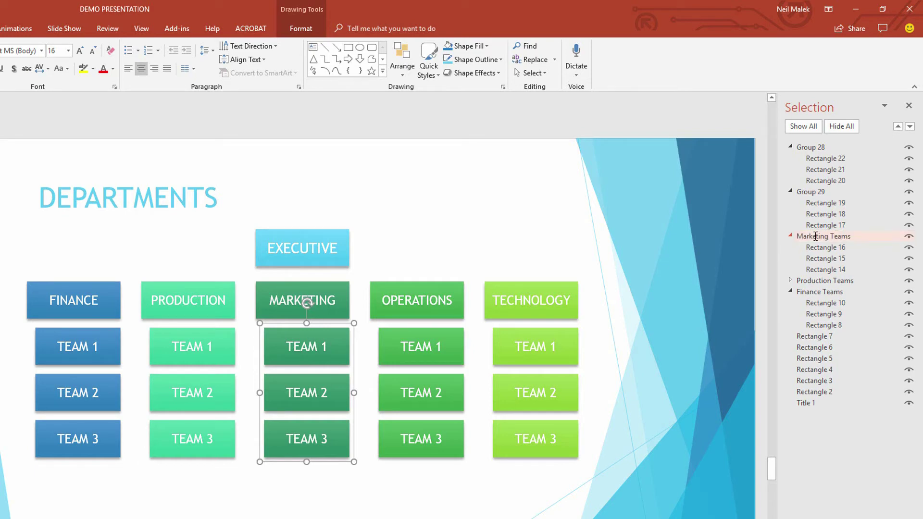
click(442, 343)
click(815, 192)
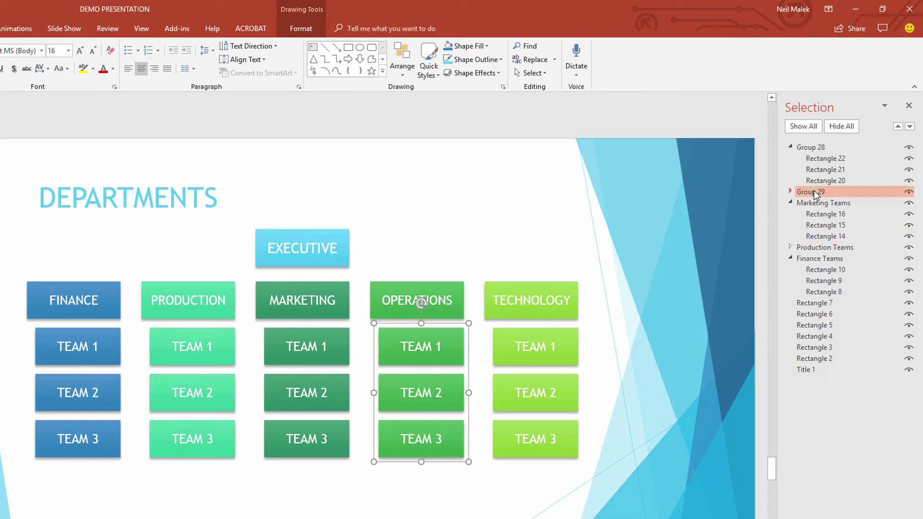
double_click(815, 192)
click(814, 192)
drag(839, 191, 777, 190)
text(Op)
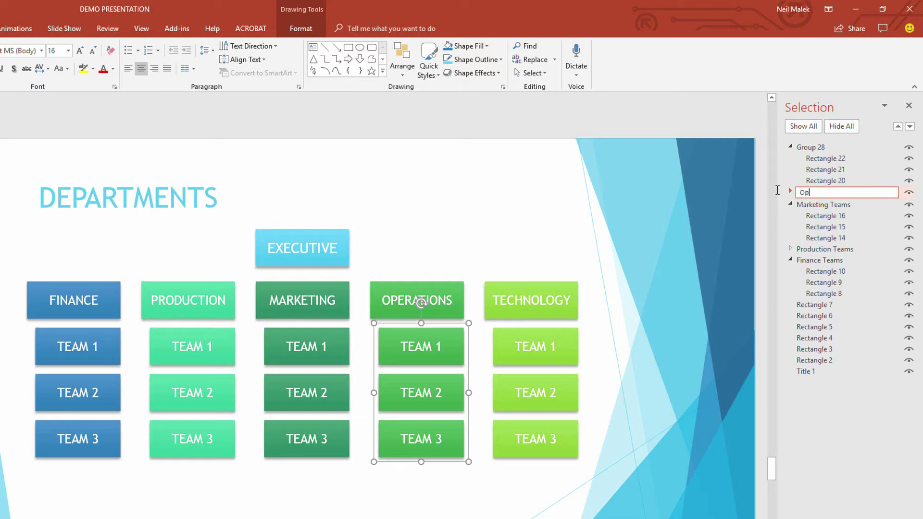
text(erations Teams)
key(Return)
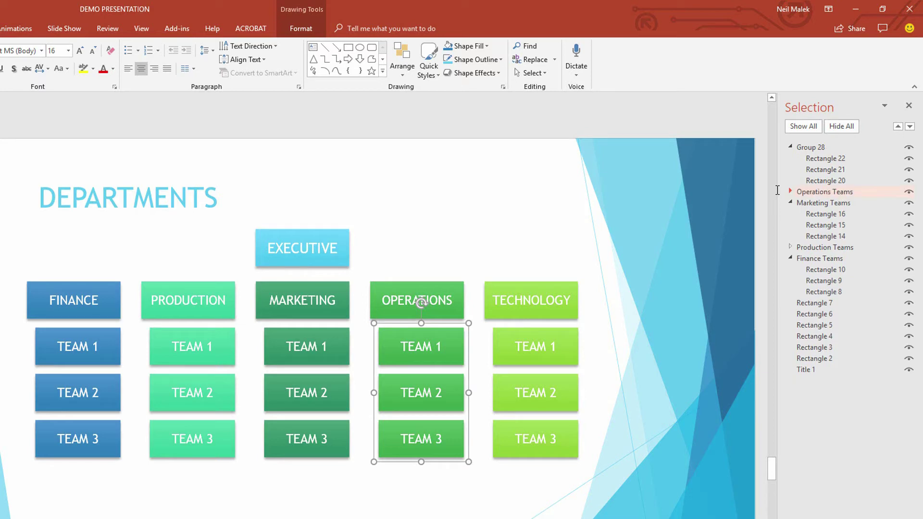
Rename Group 28 to 'Technology Teams' and collapse the Technology and Marketing Teams member lists.
click(814, 148)
click(815, 148)
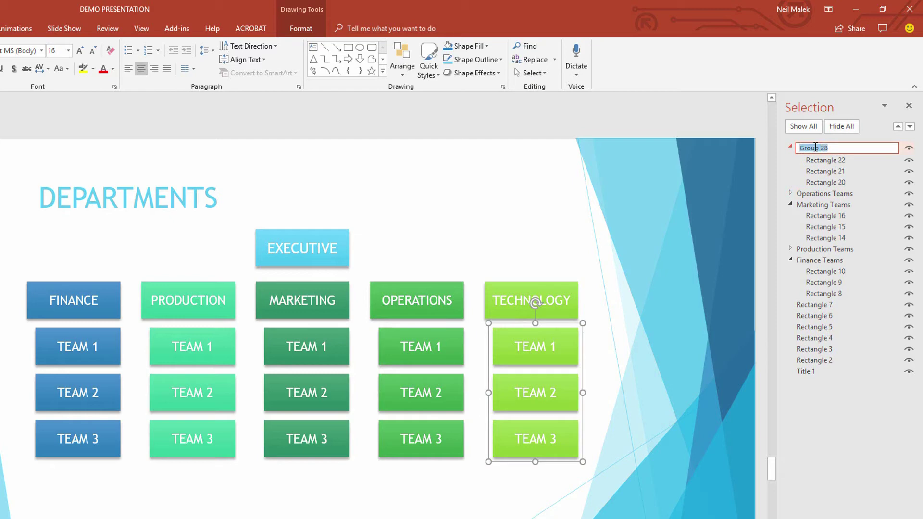
text(Technology Teams)
key(Return)
click(791, 147)
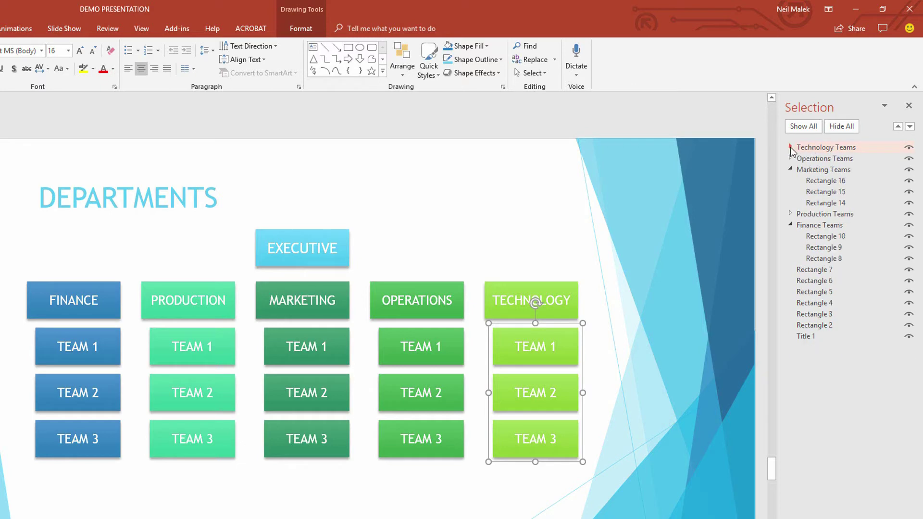
click(790, 169)
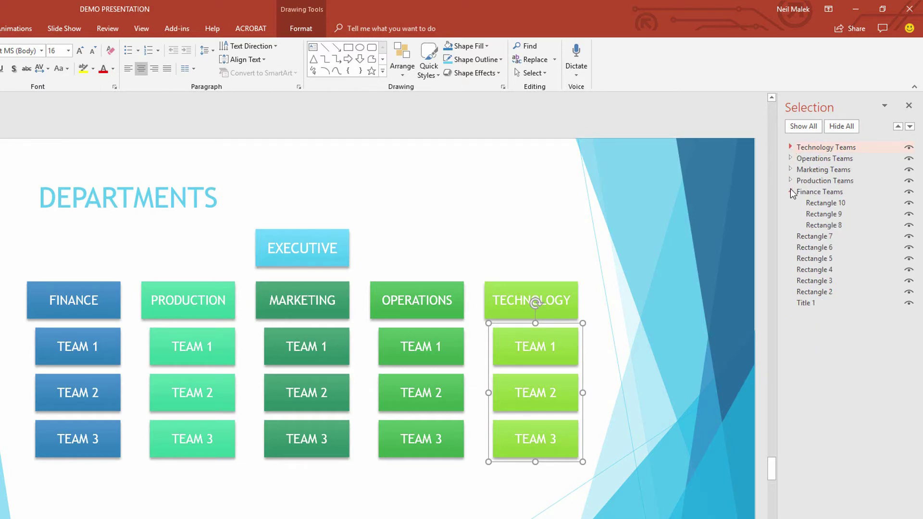
Collapse Finance Teams, rename the FINANCE box to 'Finance' and move it above Finance Teams.
click(791, 191)
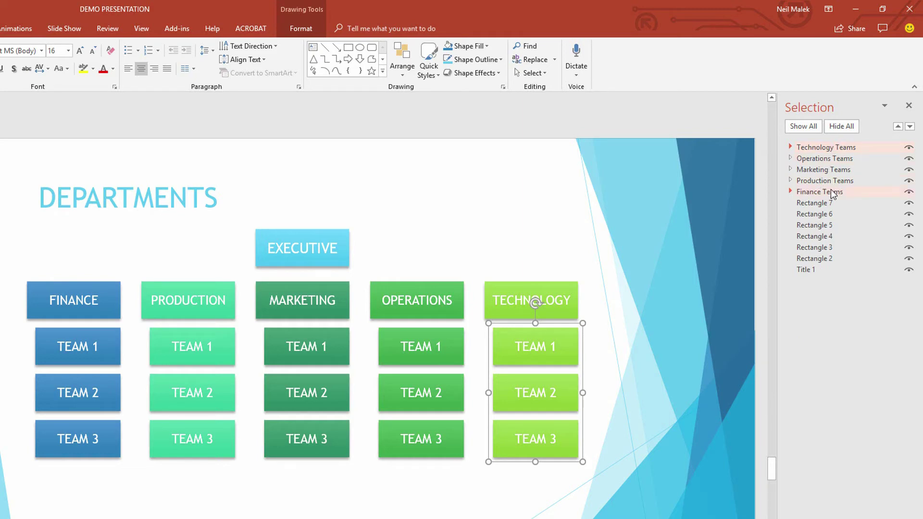
click(103, 284)
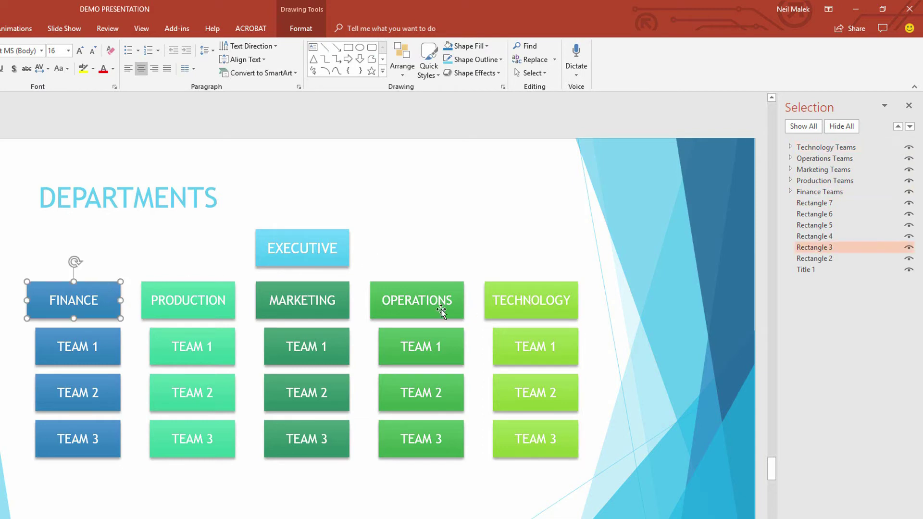
double_click(829, 250)
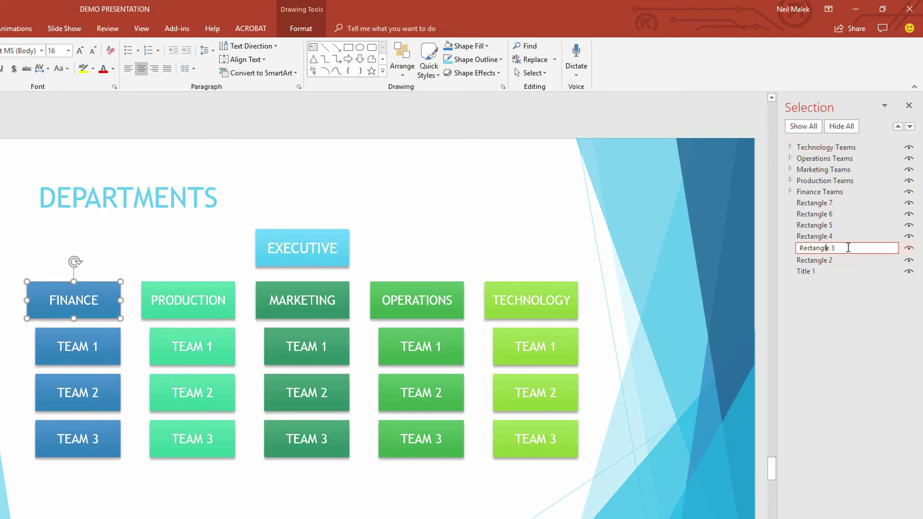
text(Finance)
key(Return)
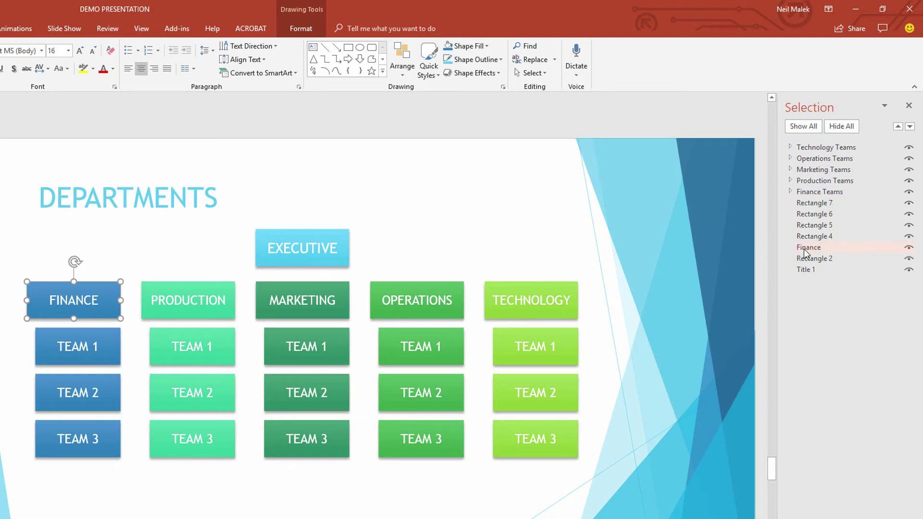
drag(807, 250, 818, 191)
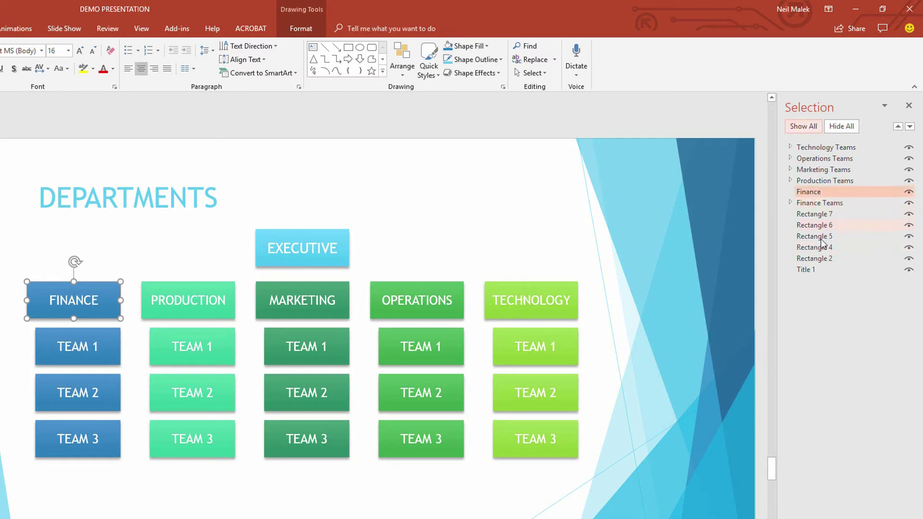
Rename the PRODUCTION and MARKETING department boxes to 'Production' and 'Marketing'.
click(822, 260)
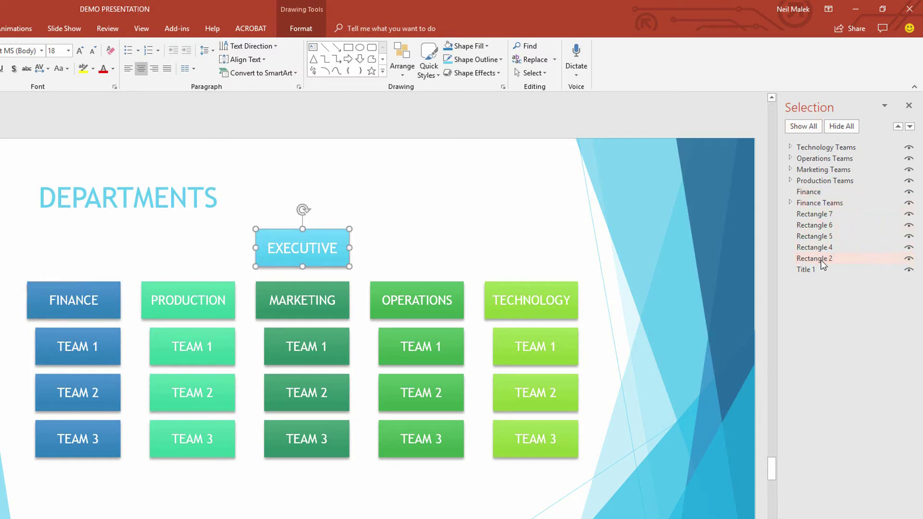
click(821, 251)
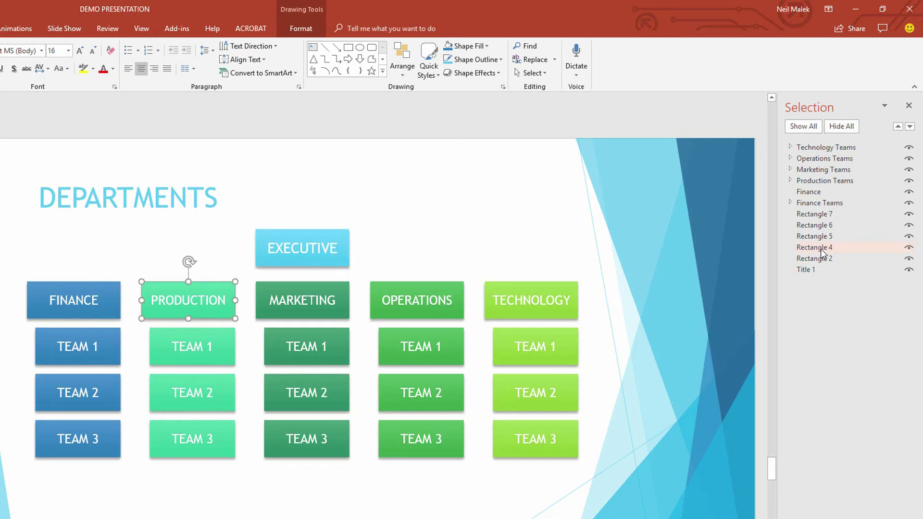
double_click(822, 249)
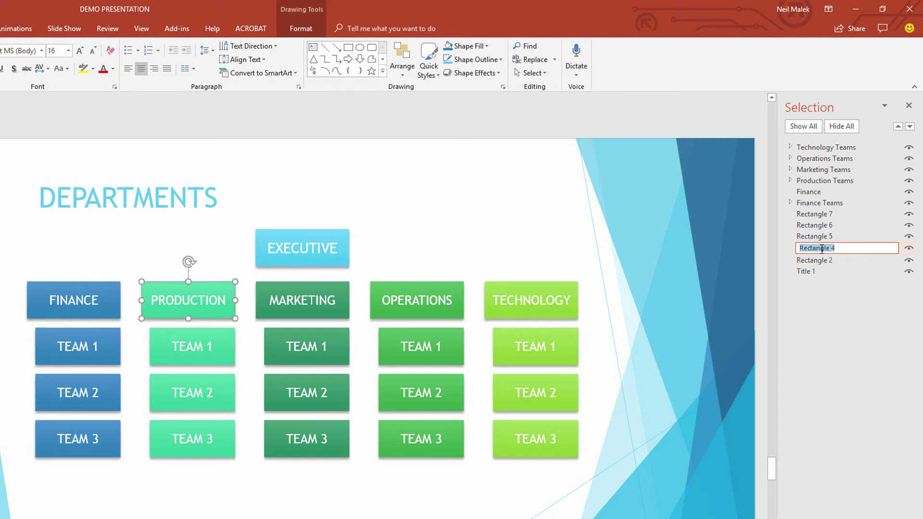
text(Production)
key(Return)
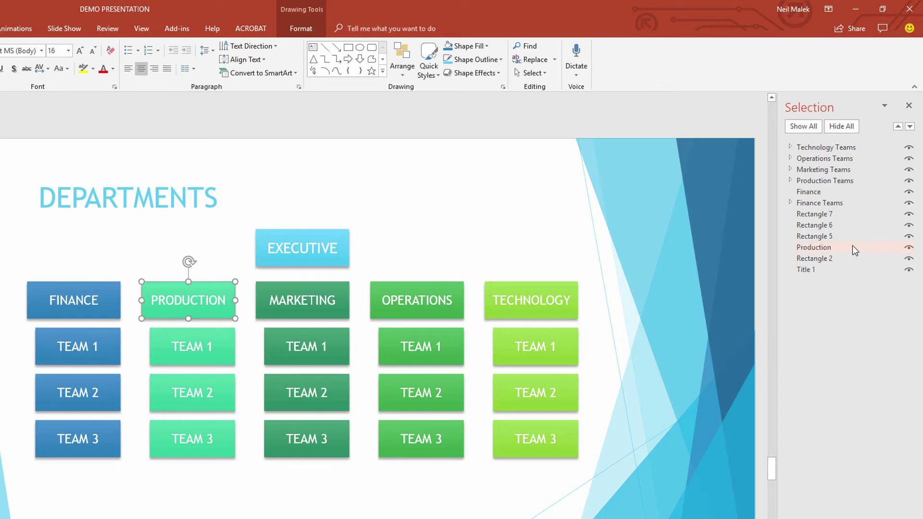
click(828, 237)
double_click(823, 237)
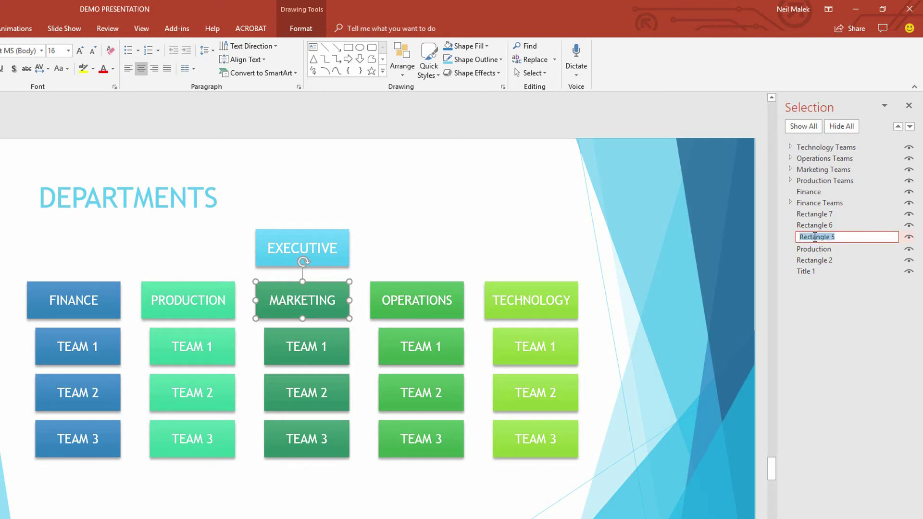
text(Marketing)
key(Return)
Rename the remaining boxes 'Operations' and 'Technology', moving department names above their team groups.
click(818, 226)
double_click(818, 226)
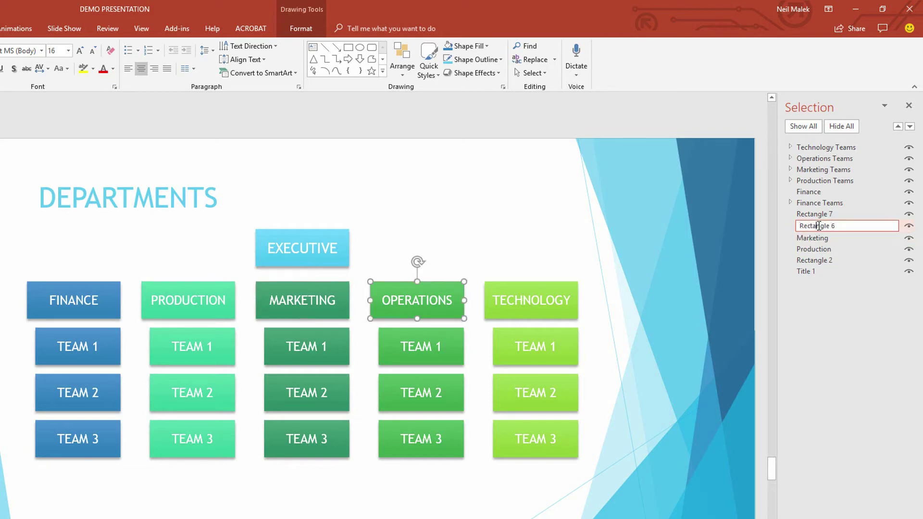
text(Operations)
key(Return)
click(817, 214)
double_click(818, 214)
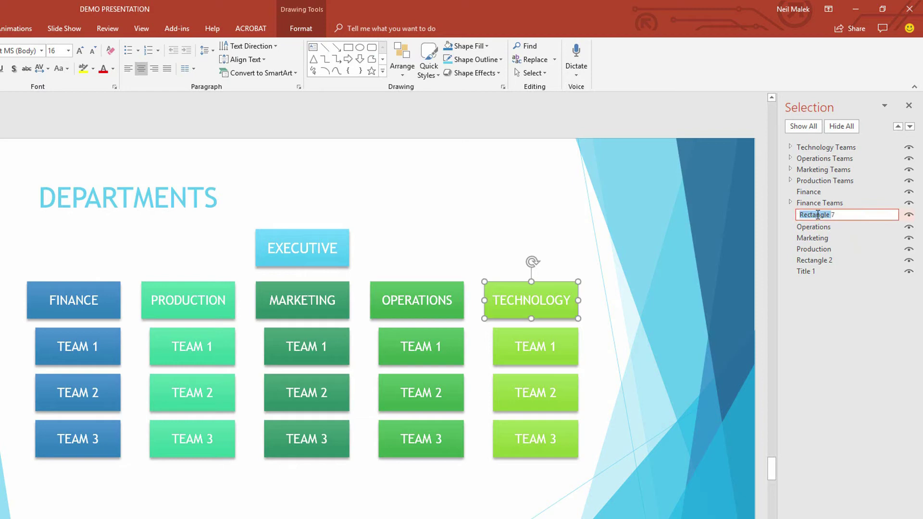
text(Technology)
key(Return)
drag(817, 214, 816, 165)
mouse_move(816, 237)
mouse_down()
mouse_move(818, 190)
mouse_move(824, 241)
mouse_up()
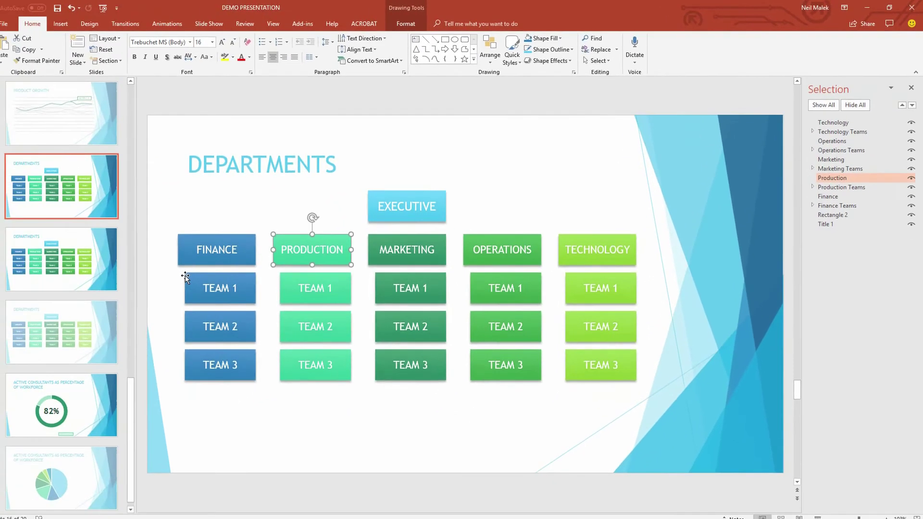
Give the Finance Teams group a Float In entrance set to Float Down, 0.50 duration.
click(36, 345)
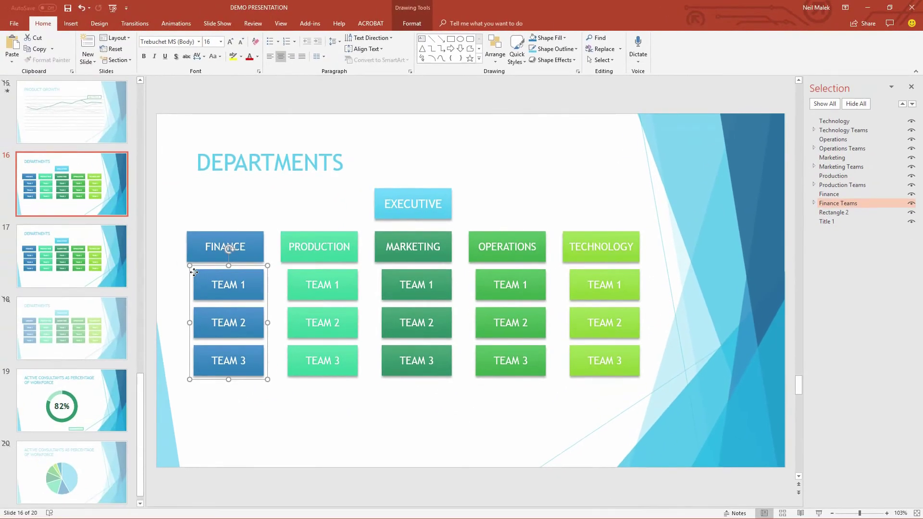
click(177, 25)
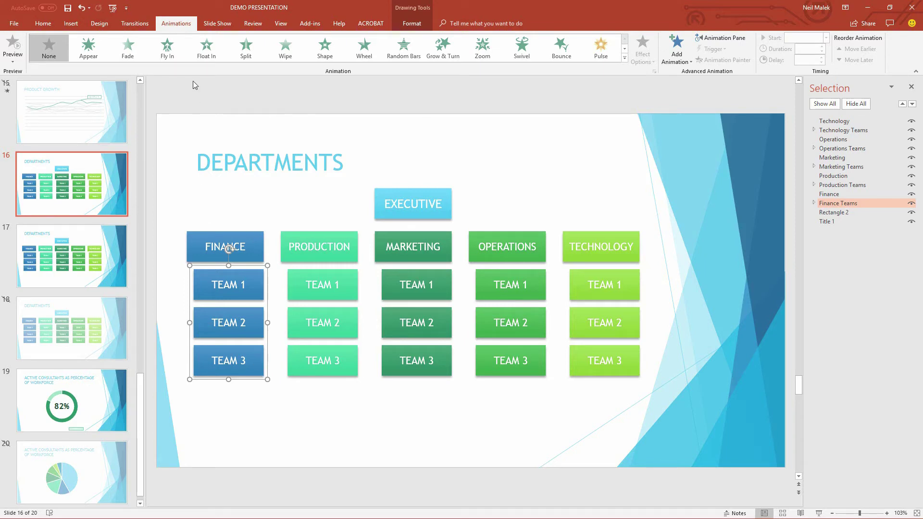
click(205, 57)
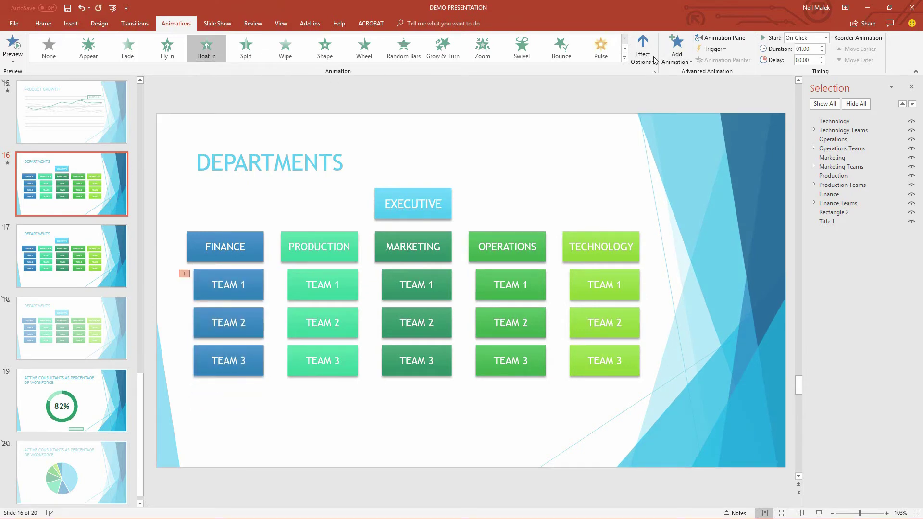
click(646, 56)
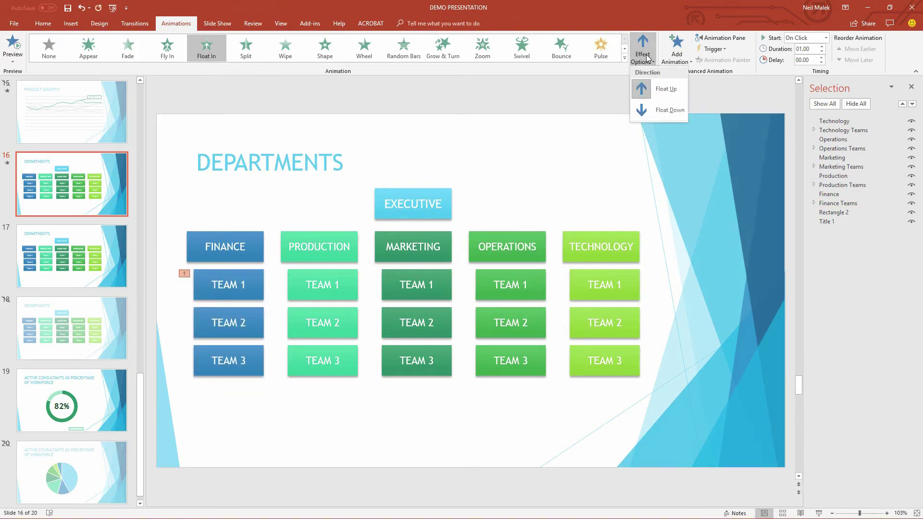
click(656, 111)
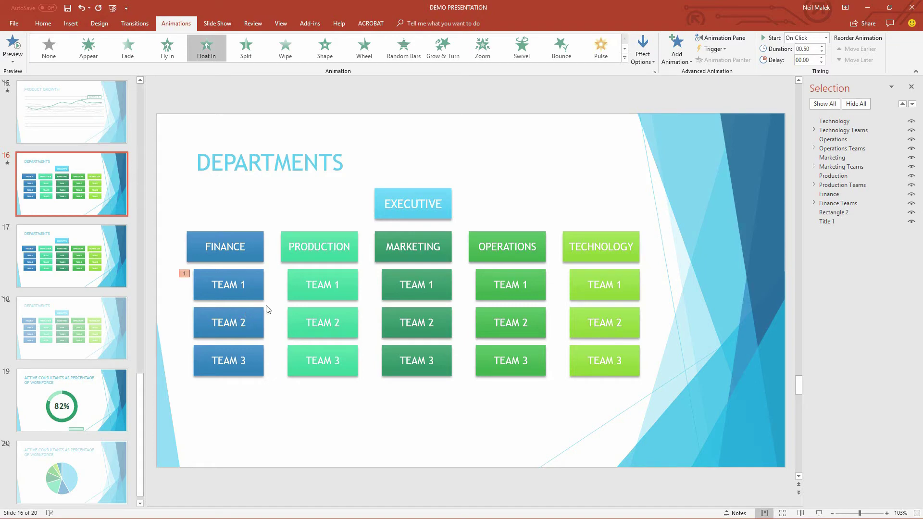
Add a Float Out exit to Finance Teams, set to Float Up with 0.50 duration.
click(625, 59)
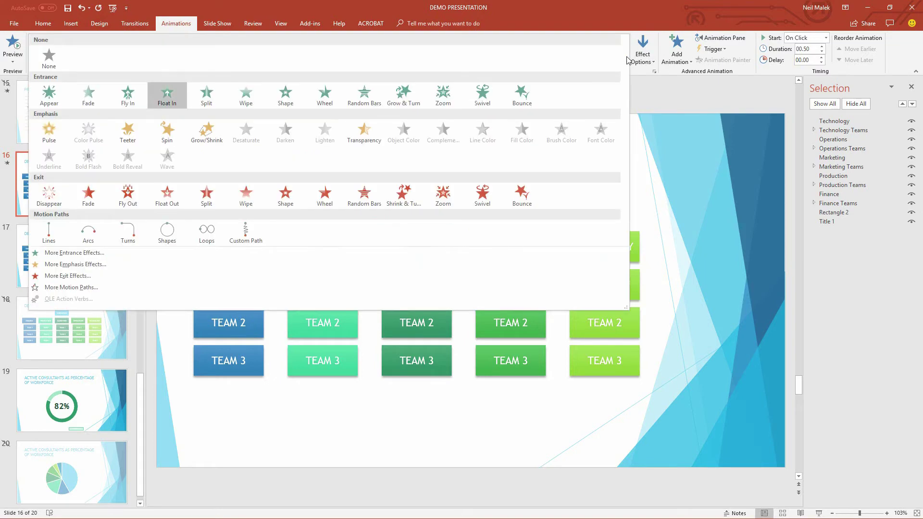
click(679, 64)
click(680, 66)
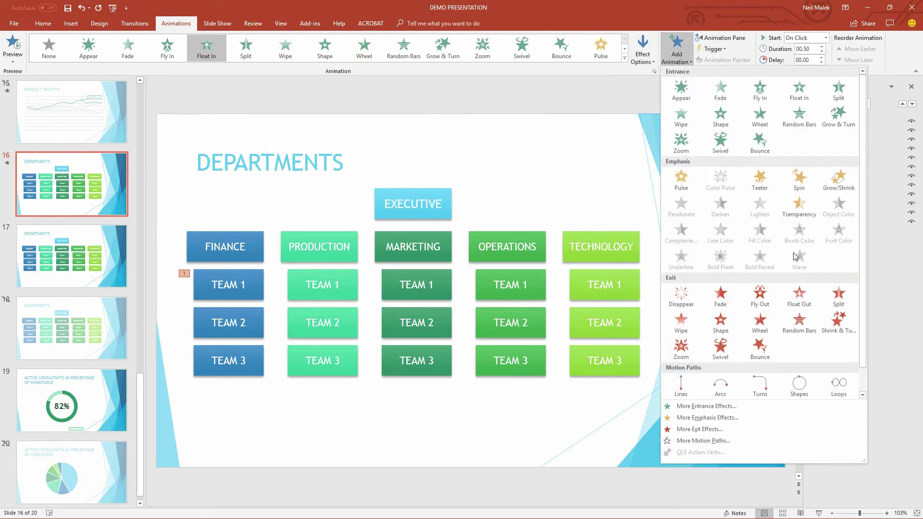
click(799, 296)
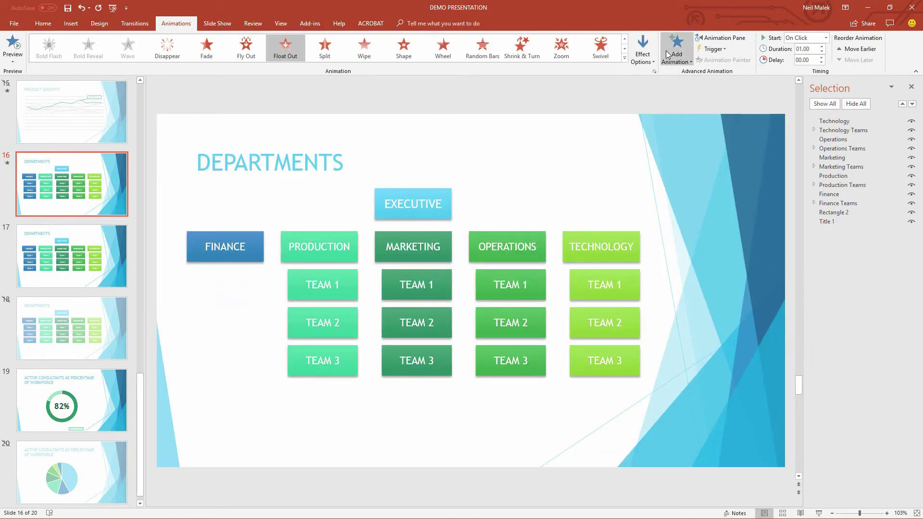
click(643, 59)
click(649, 90)
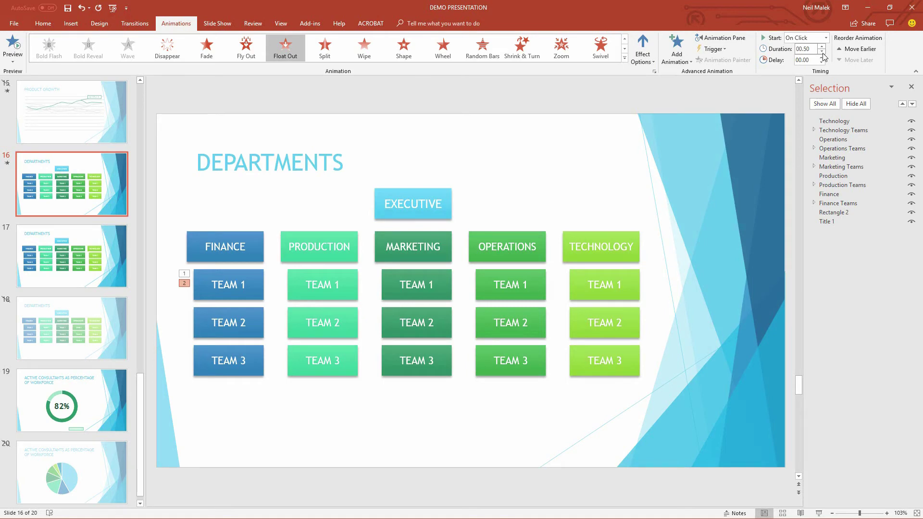
Use Animation Painter to copy Finance Teams' animations onto Production, Marketing, Operations and Technology Teams.
click(246, 267)
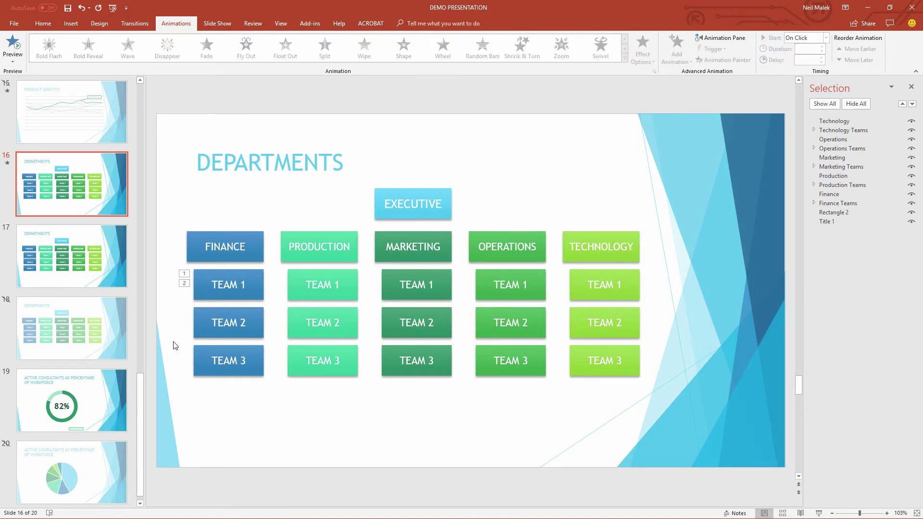
click(192, 318)
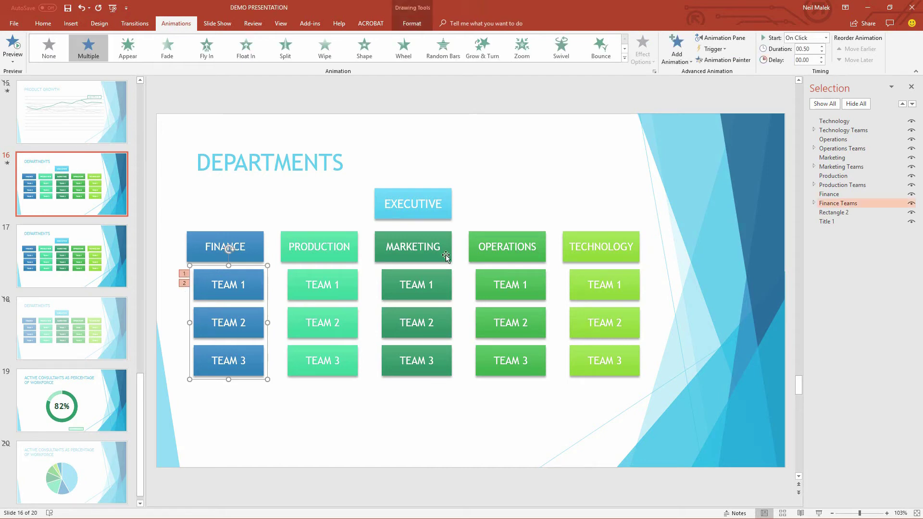
click(726, 61)
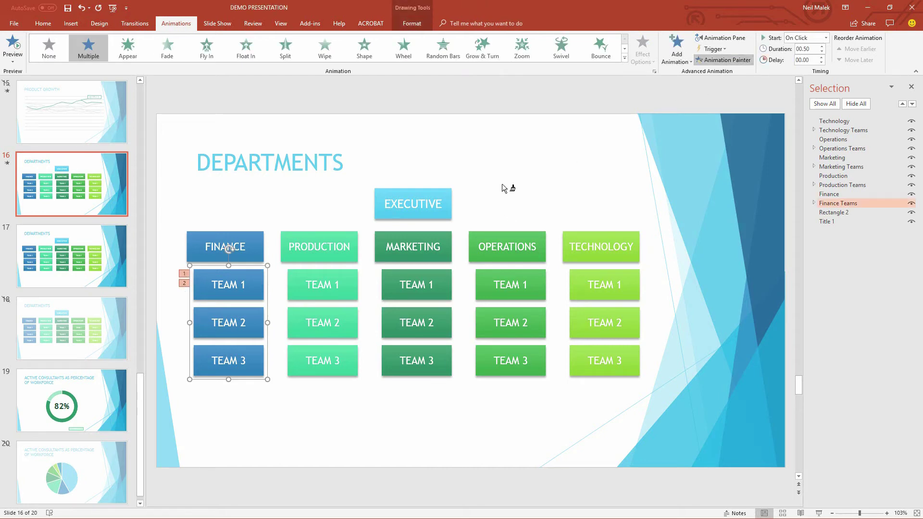
click(339, 276)
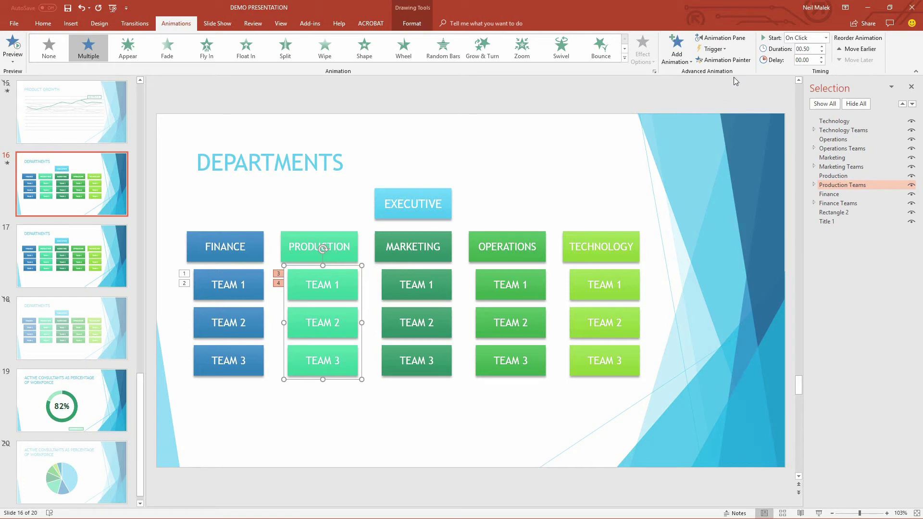
click(729, 60)
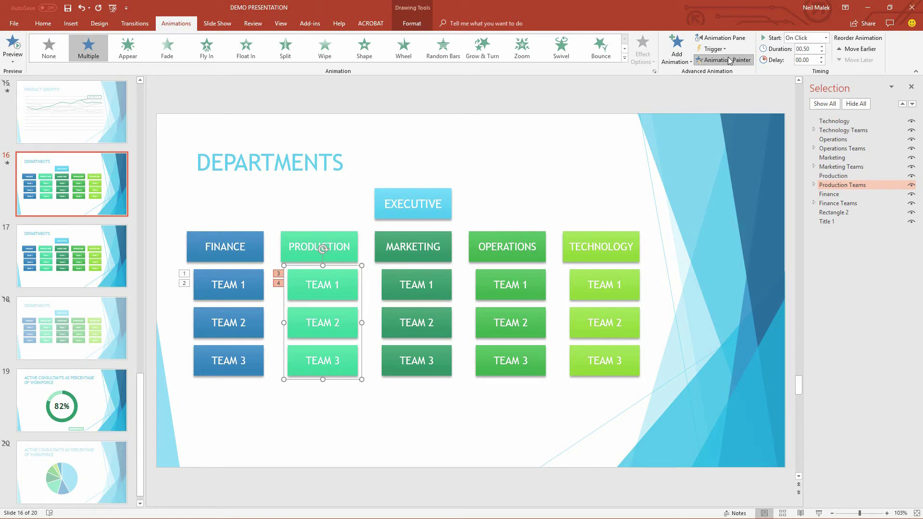
click(428, 272)
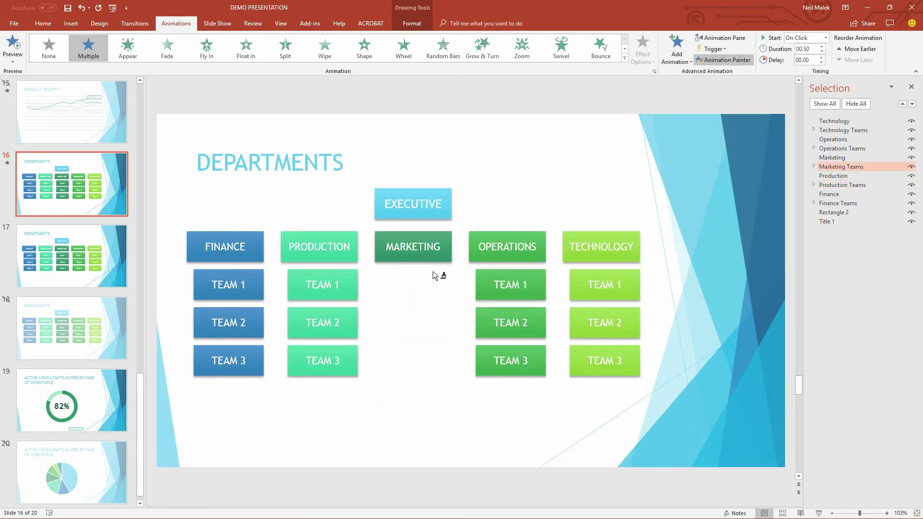
click(504, 272)
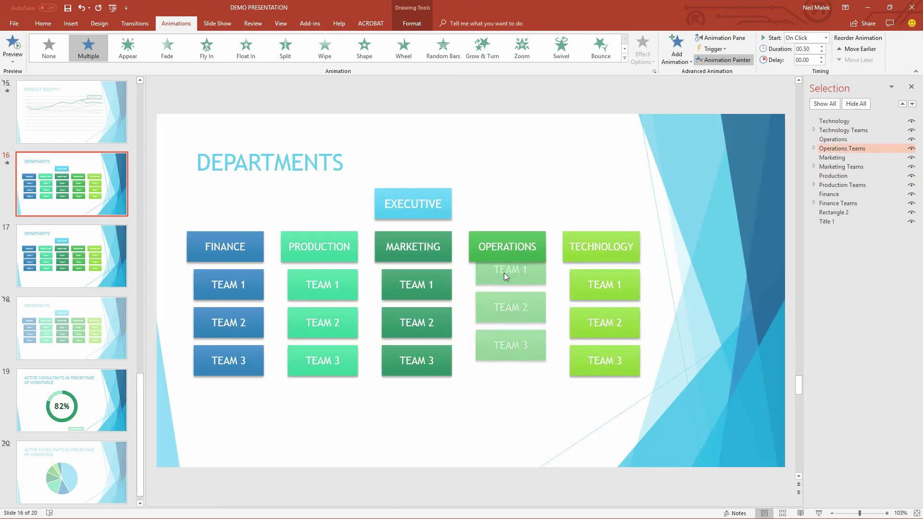
click(602, 270)
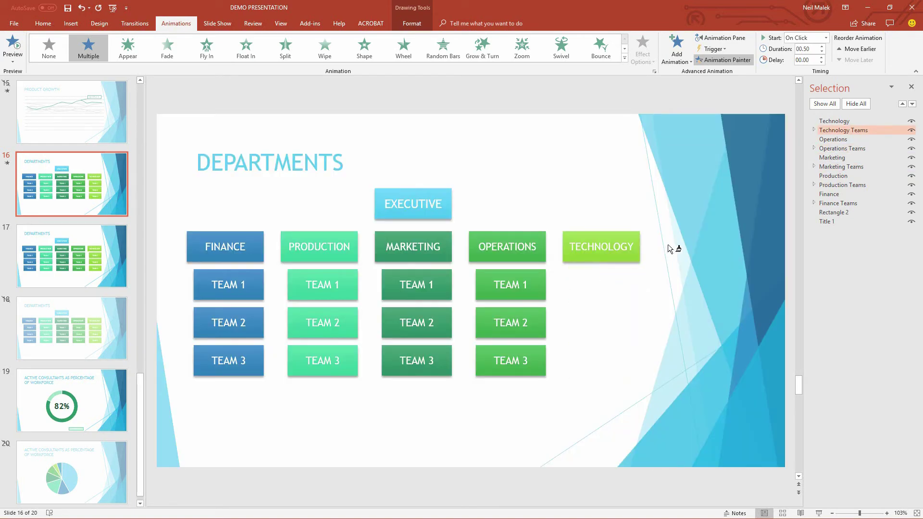
click(723, 85)
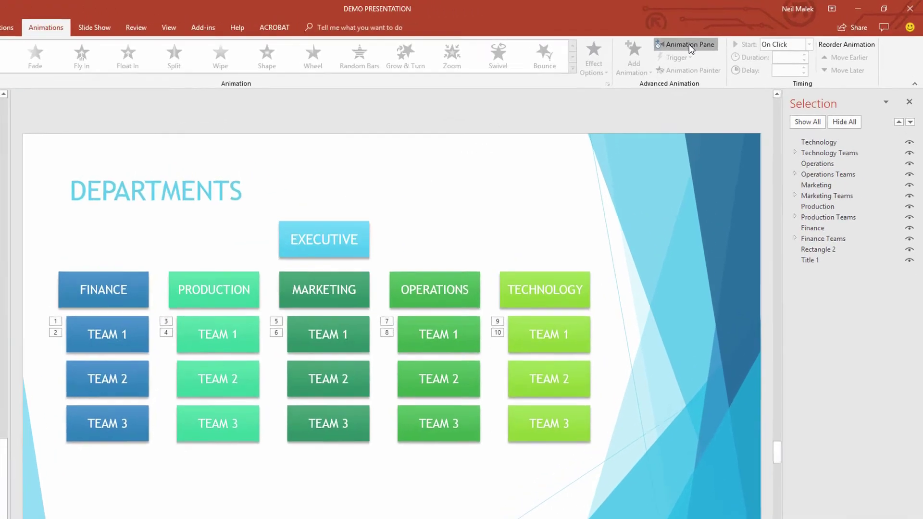
In the Animation Pane, make both Finance Teams animations trigger on click of the Finance box.
click(724, 39)
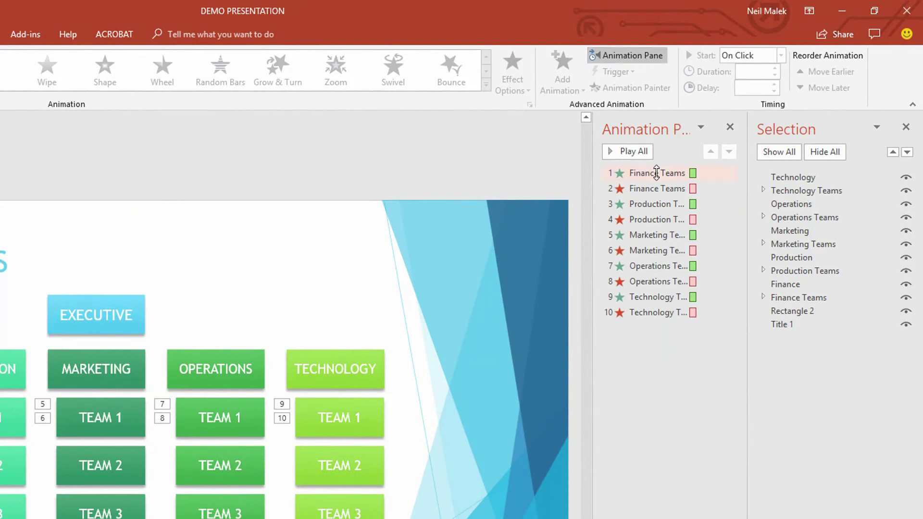
click(656, 172)
shift+click(656, 187)
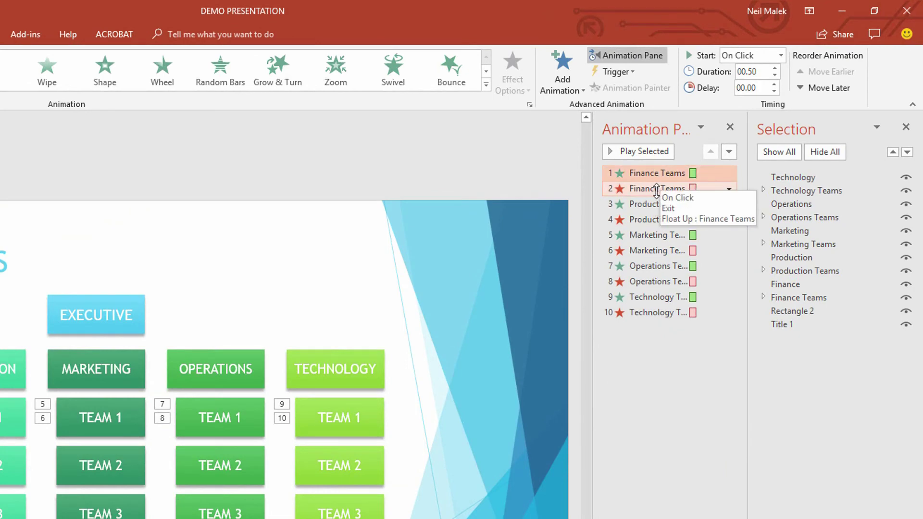
ctrl+click(657, 189)
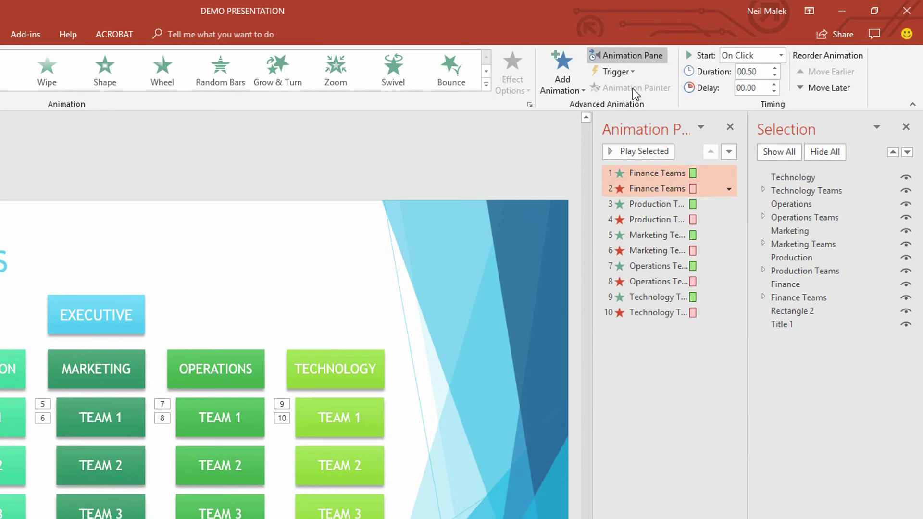
click(630, 73)
mouse_move(641, 95)
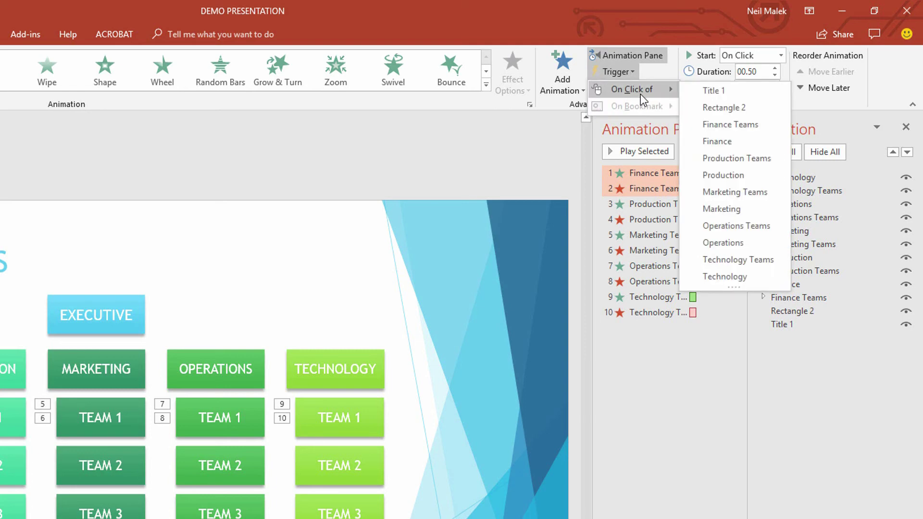
click(712, 142)
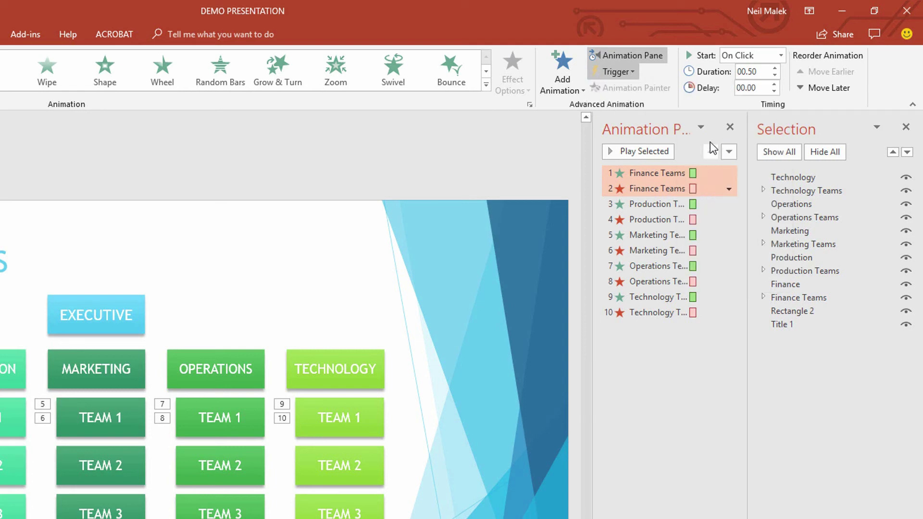
Select both Production Teams animations and bring up their trigger options.
click(649, 174)
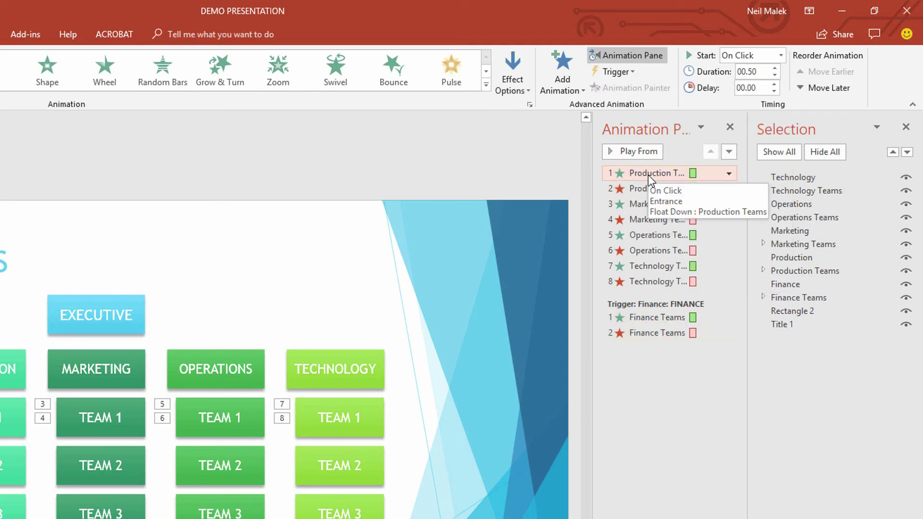
shift+click(644, 187)
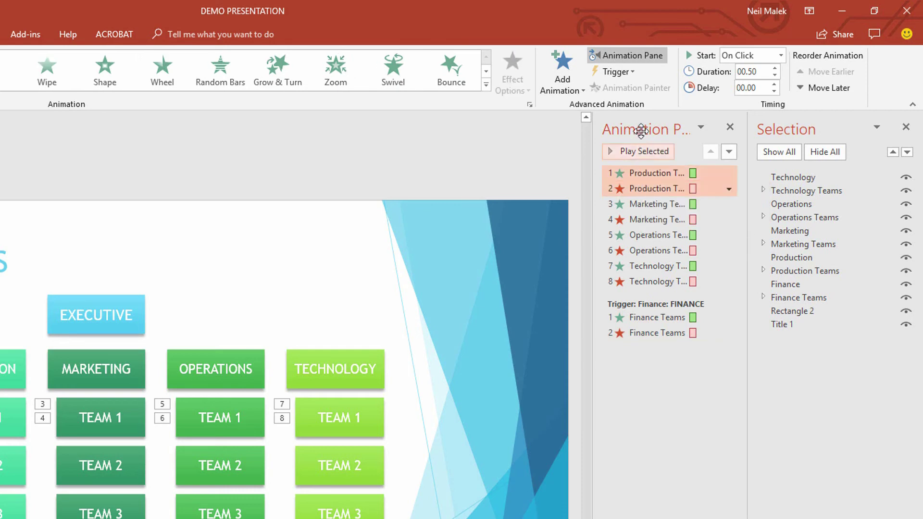
click(631, 75)
Set the Production box to trigger Production Teams and the Marketing box to trigger Marketing Teams.
mouse_move(643, 91)
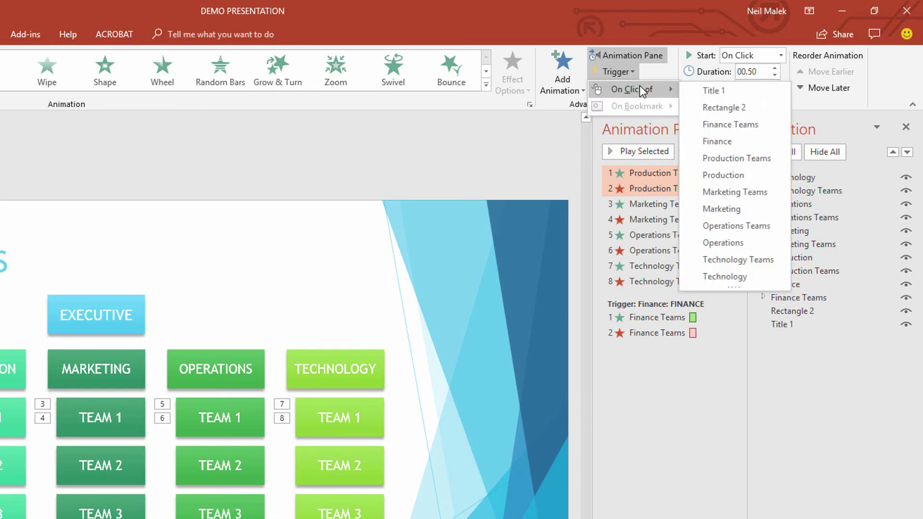
click(718, 176)
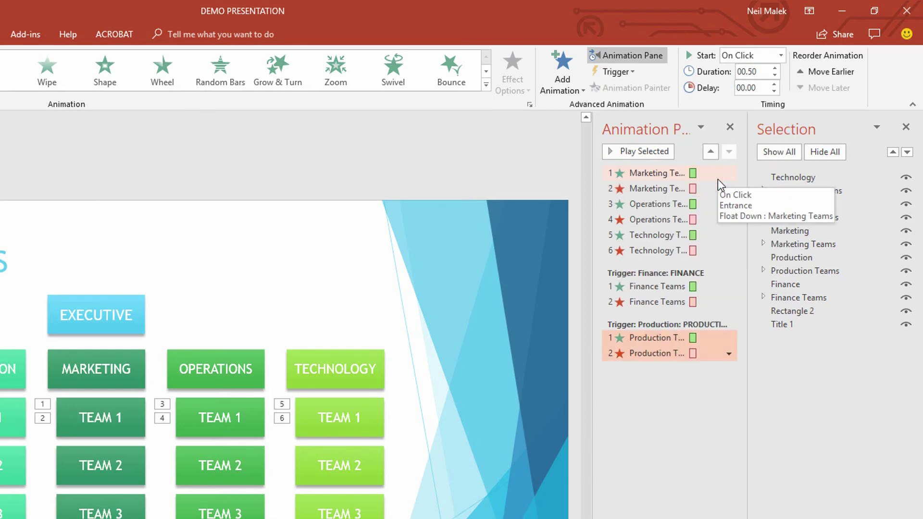
click(643, 177)
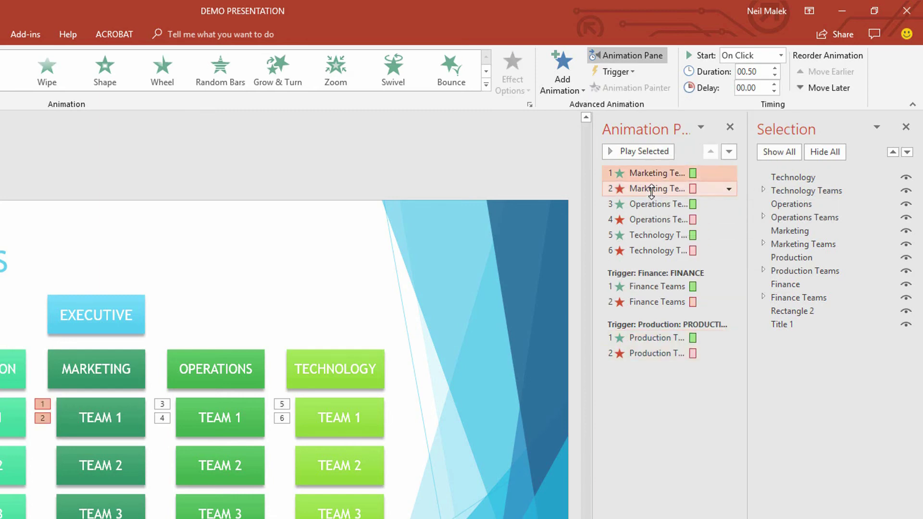
shift+click(651, 192)
click(631, 71)
mouse_move(638, 89)
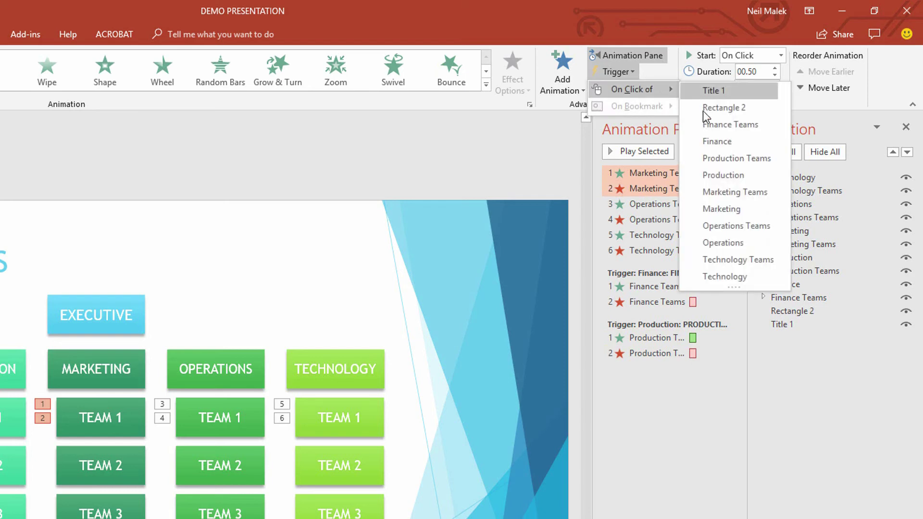
click(726, 209)
Set the Operations and Technology boxes to trigger their own team groups' animations.
click(662, 174)
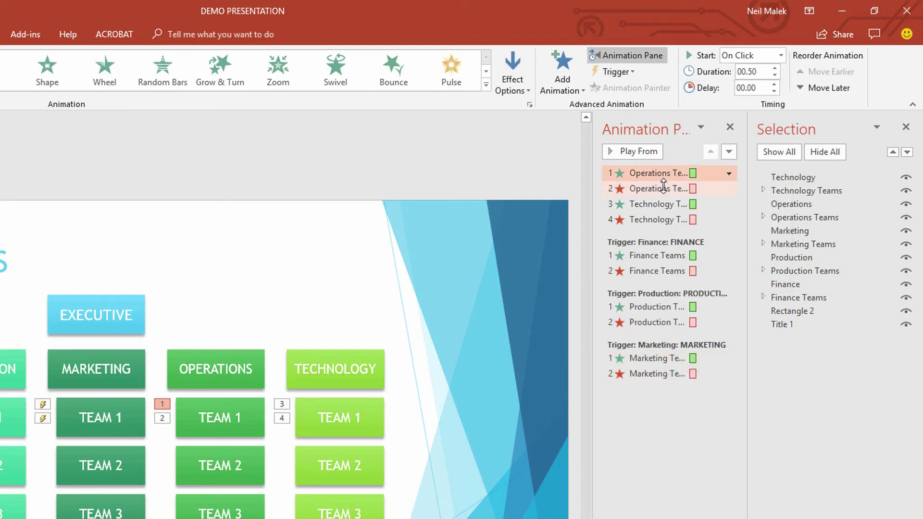
shift+click(663, 187)
click(625, 71)
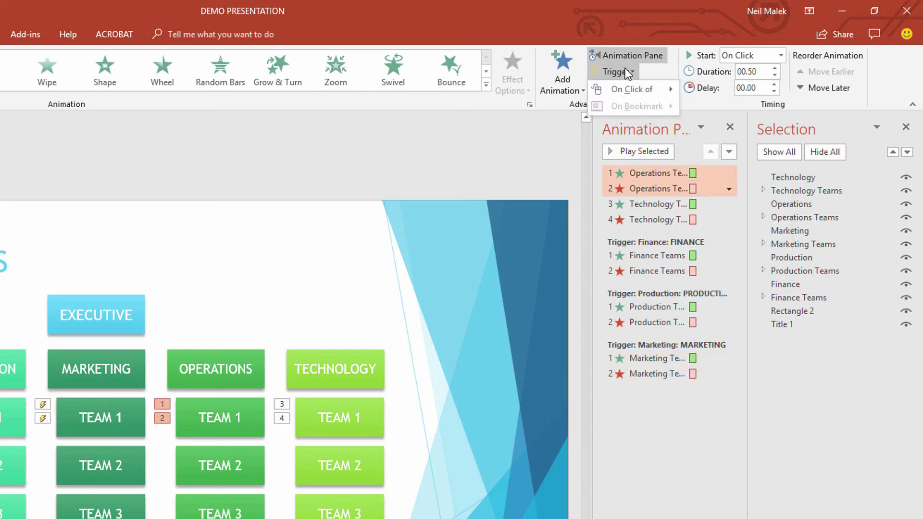
mouse_move(638, 91)
click(728, 242)
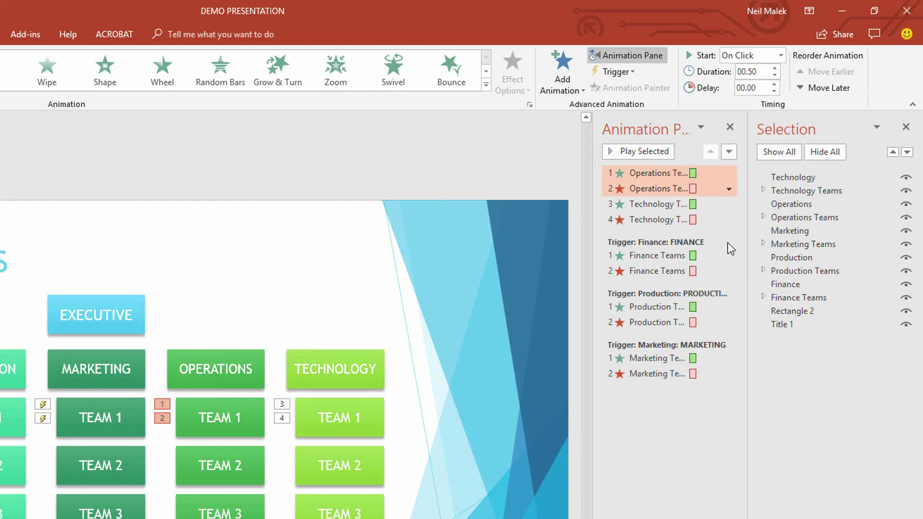
click(659, 173)
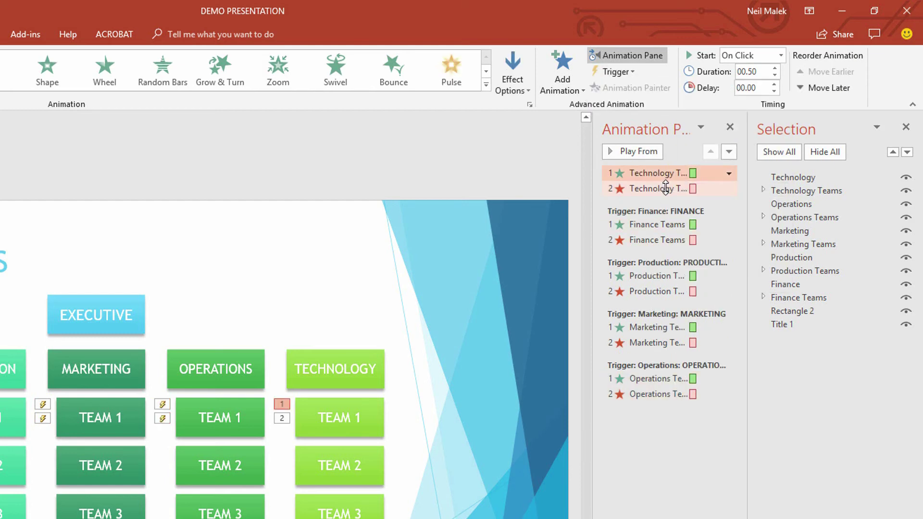
shift+click(665, 188)
click(623, 72)
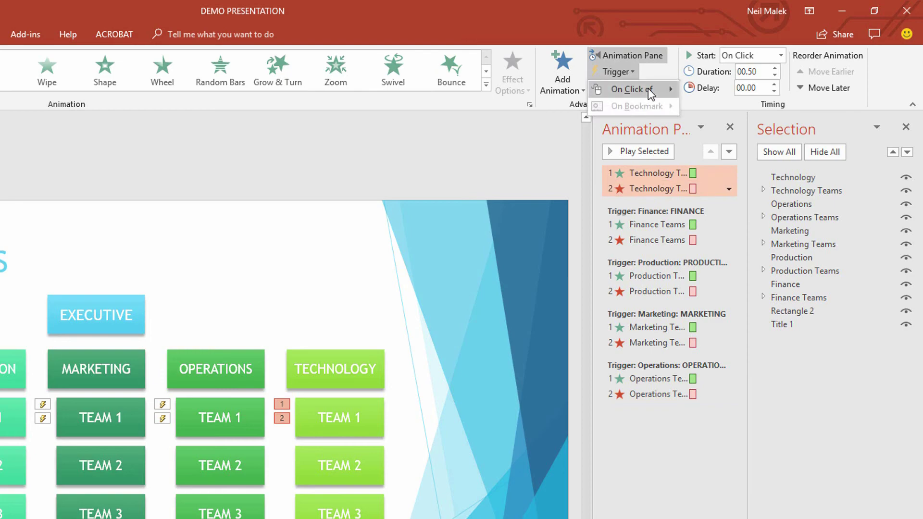
mouse_move(648, 89)
click(740, 272)
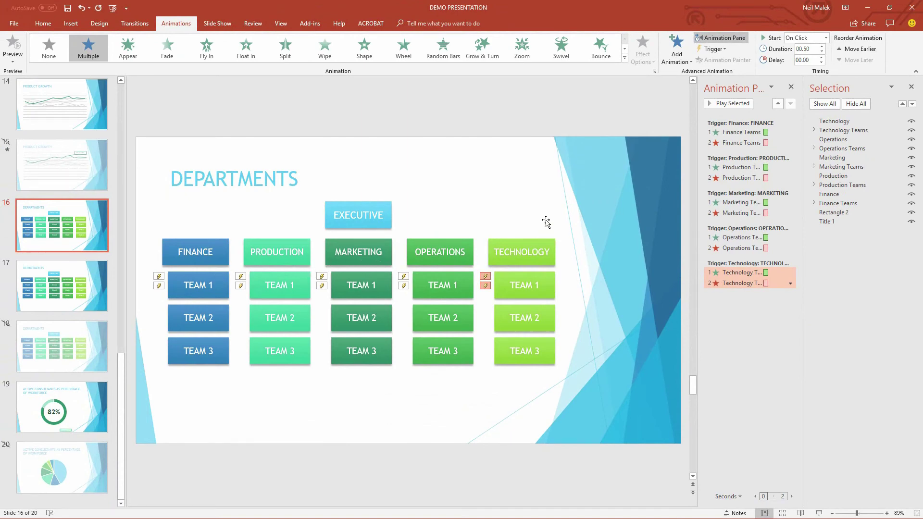
Close the Animation Pane and Selection Pane, and deselect the Technology team group.
click(791, 89)
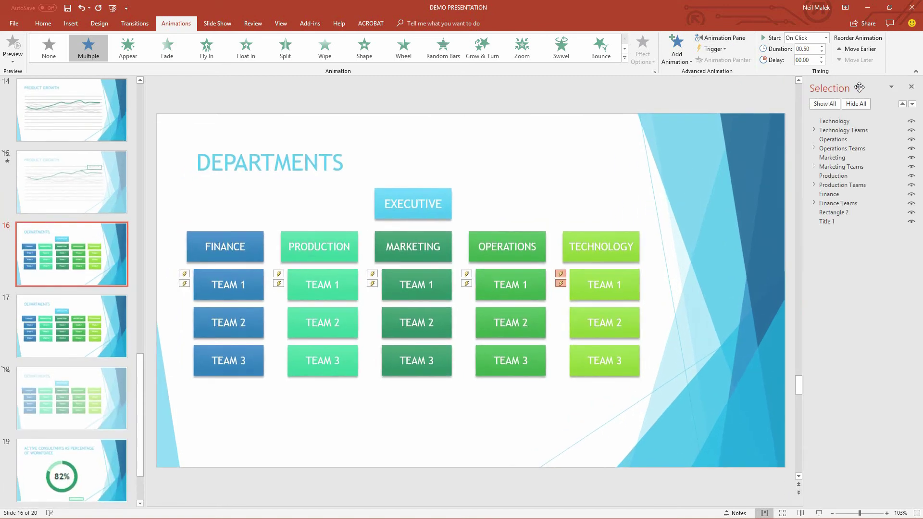
click(912, 90)
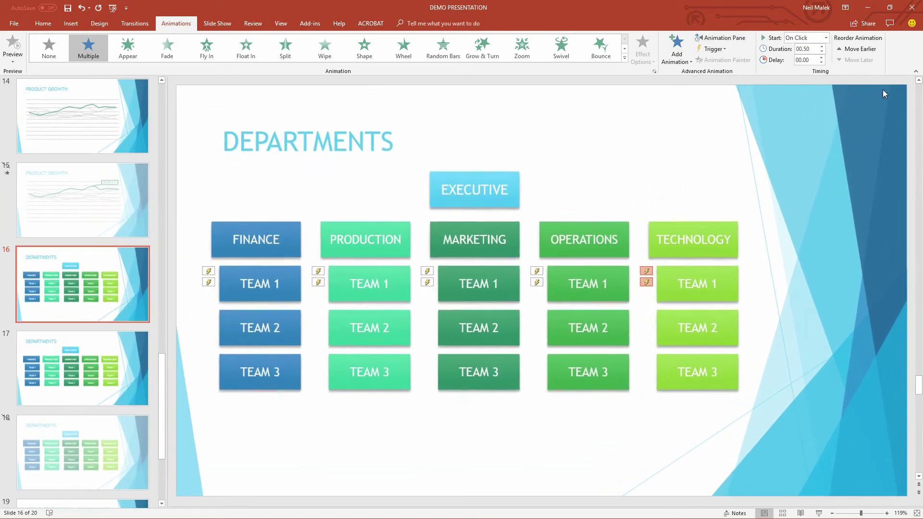
click(783, 101)
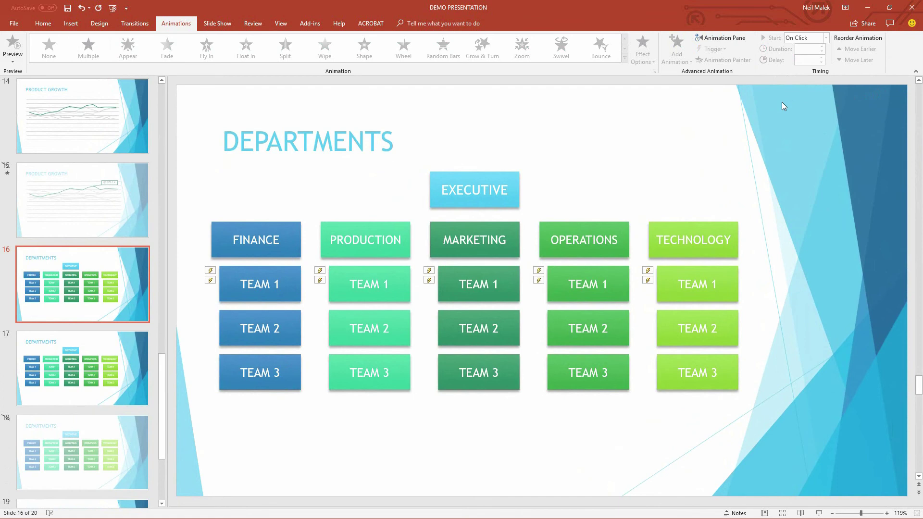